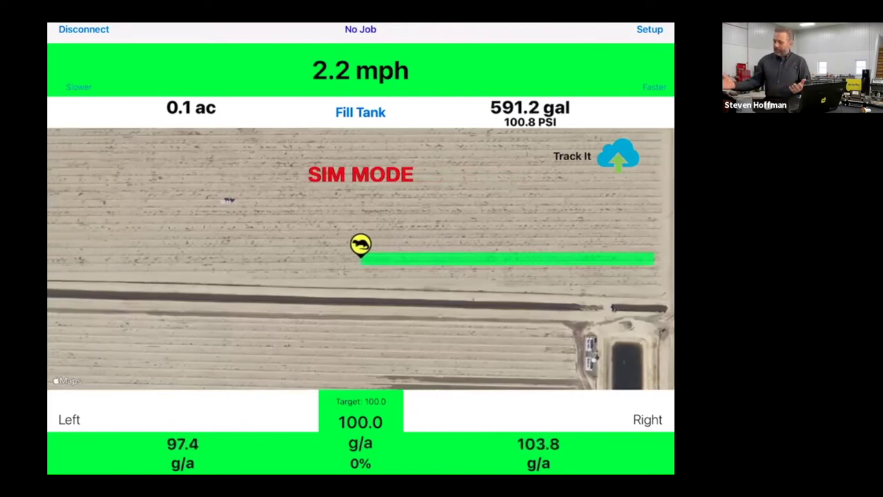
- Set the target rate to 125 g/a in the sprayer setup
click(360, 112)
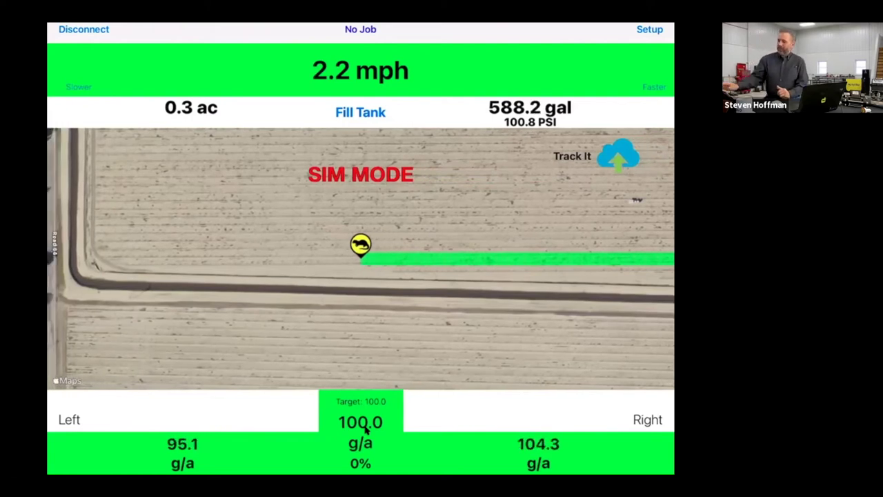
click(366, 429)
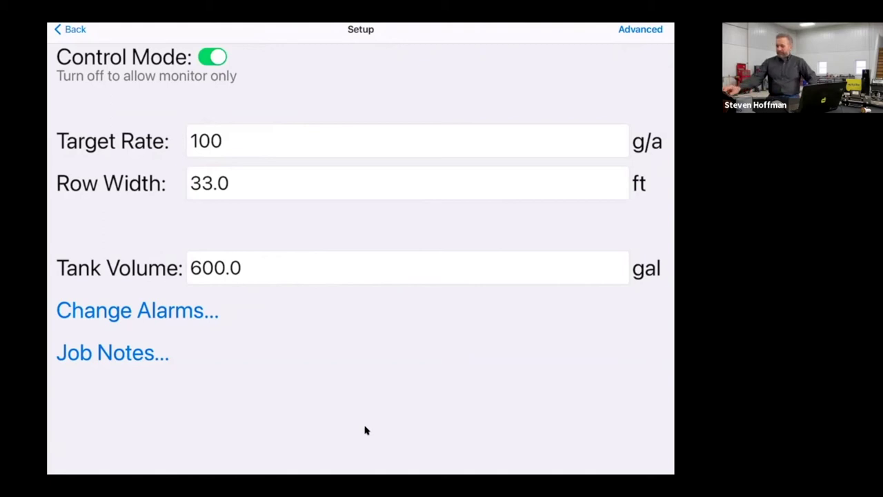
click(407, 141)
key(BackSpace)
key(BackSpace)
key(BackSpace)
text(125)
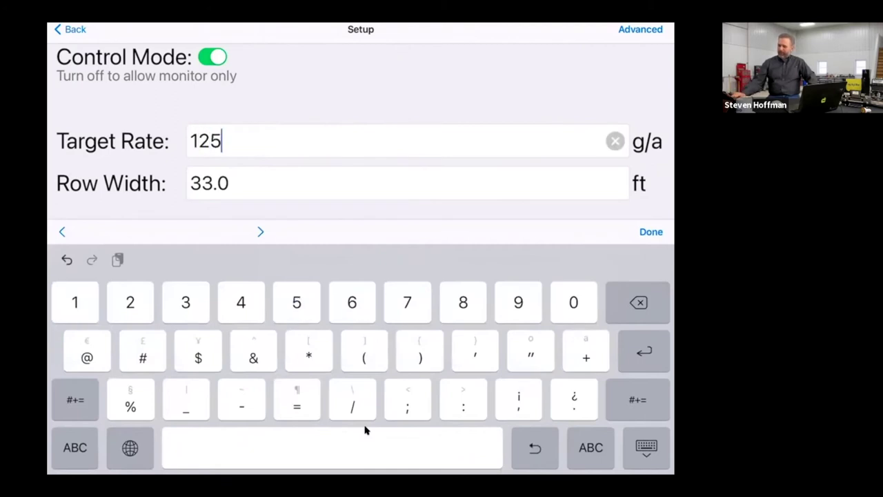
key(Return)
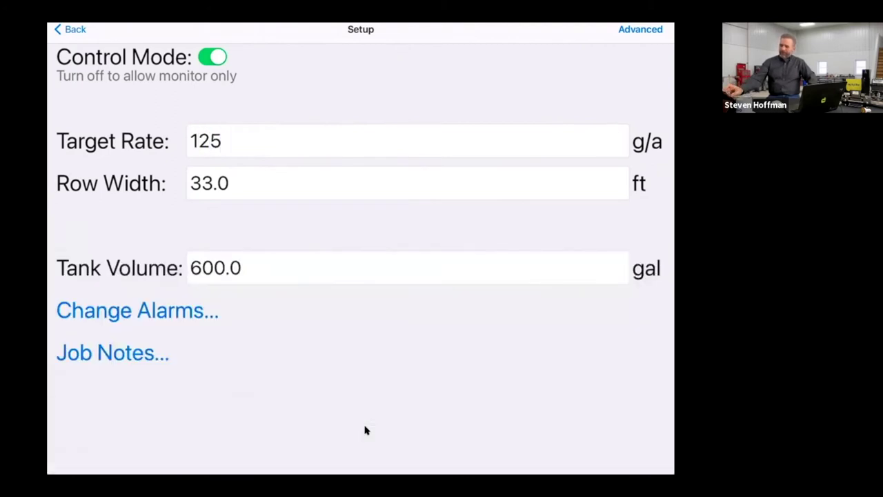
- Set the row width to 28 ft
key(Tab)
key(BackSpace)
key(BackSpace)
key(BackSpace)
key(BackSpace)
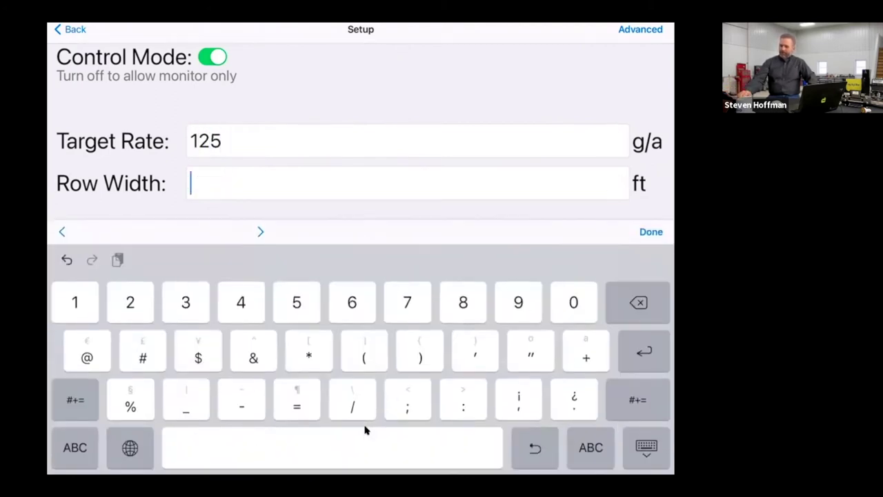
text(28)
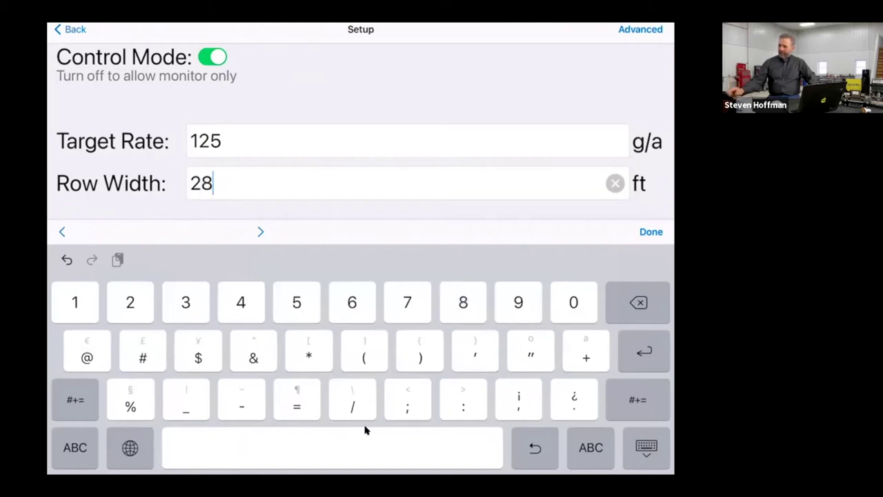
key(Return)
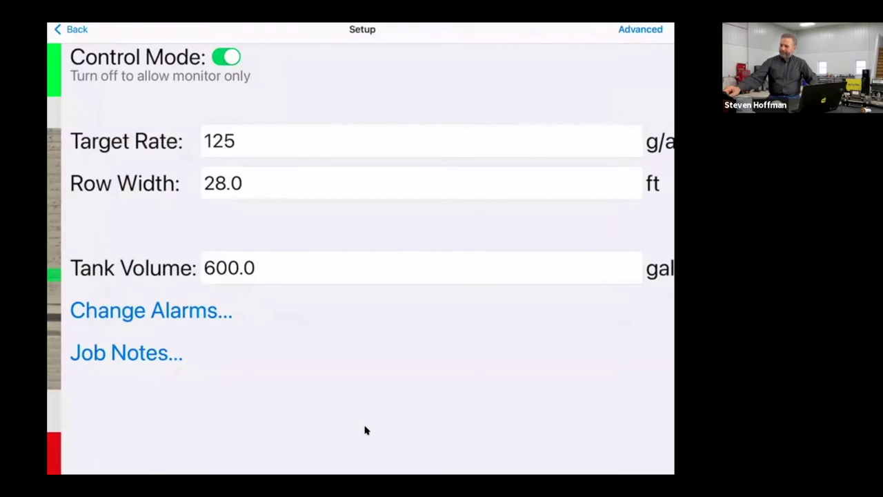
- Set the target rate back to 100 g/a and the row width back to 33 ft
key(BackSpace)
key(BackSpace)
text(00)
key(Tab)
key(BackSpace)
key(BackSpace)
key(BackSpace)
key(BackSpace)
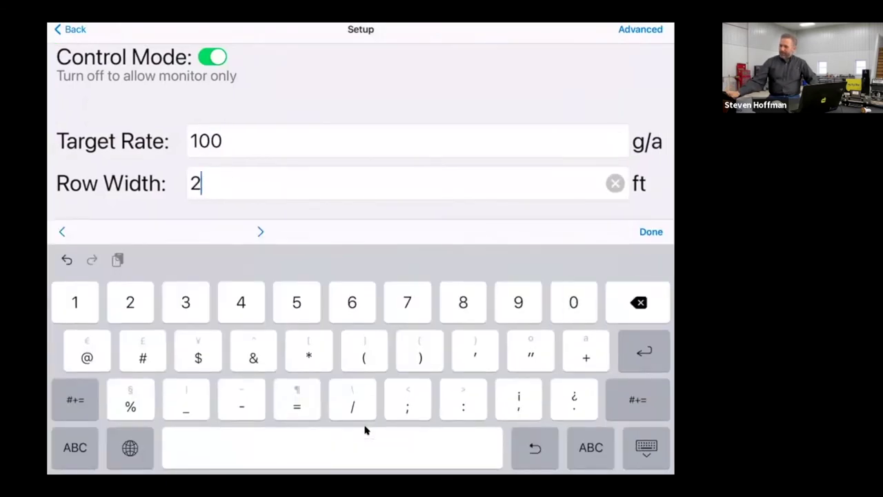
text(33)
key(Return)
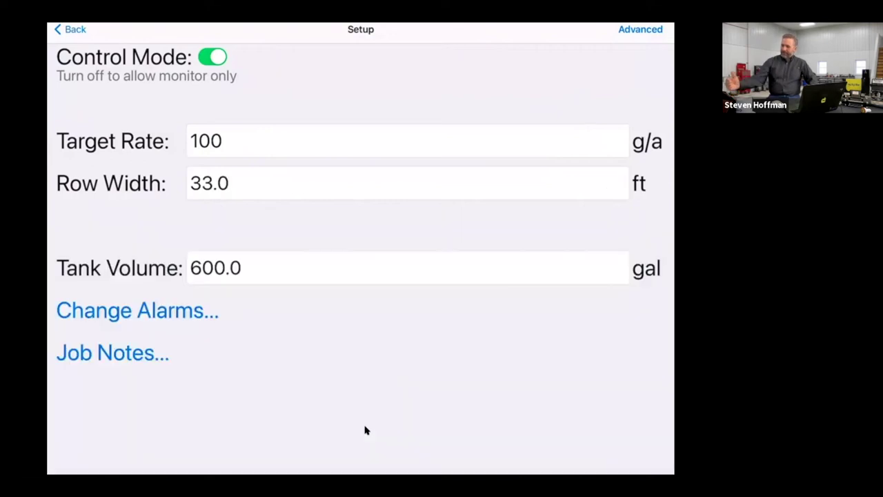
key(Tab)
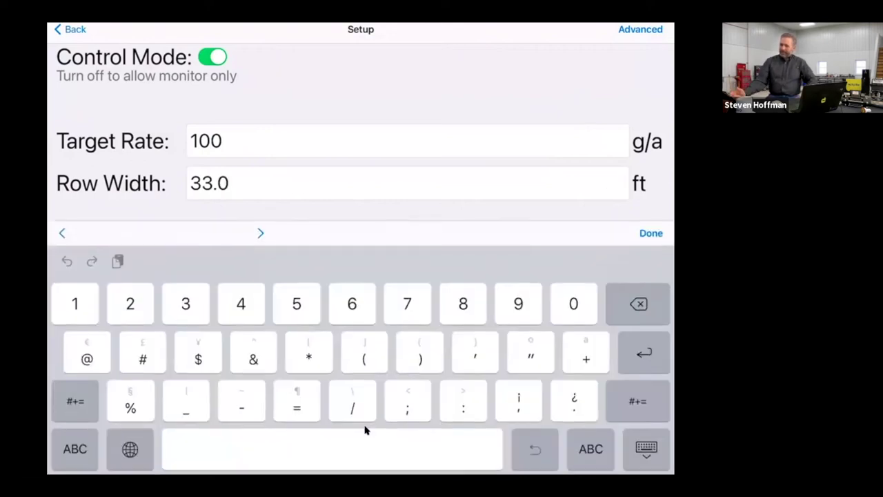
key(Return)
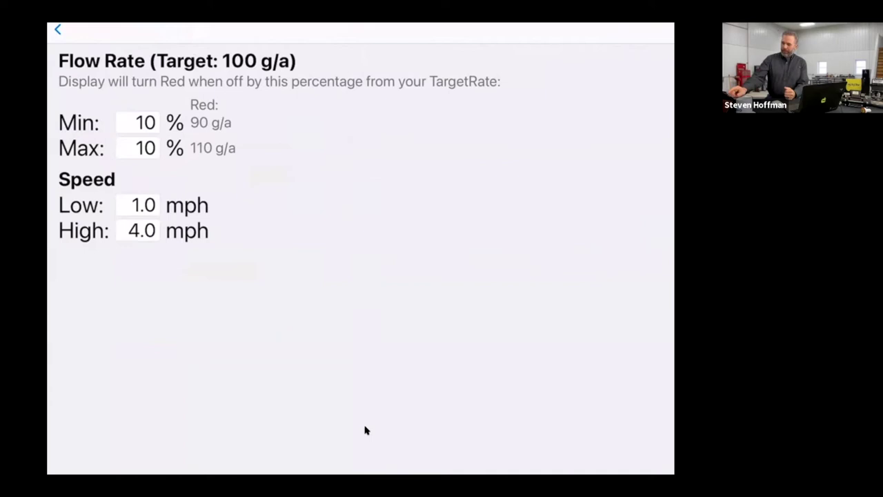
- Set both the maximum and minimum flow rate alarm thresholds to 1 %
click(138, 148)
key(BackSpace)
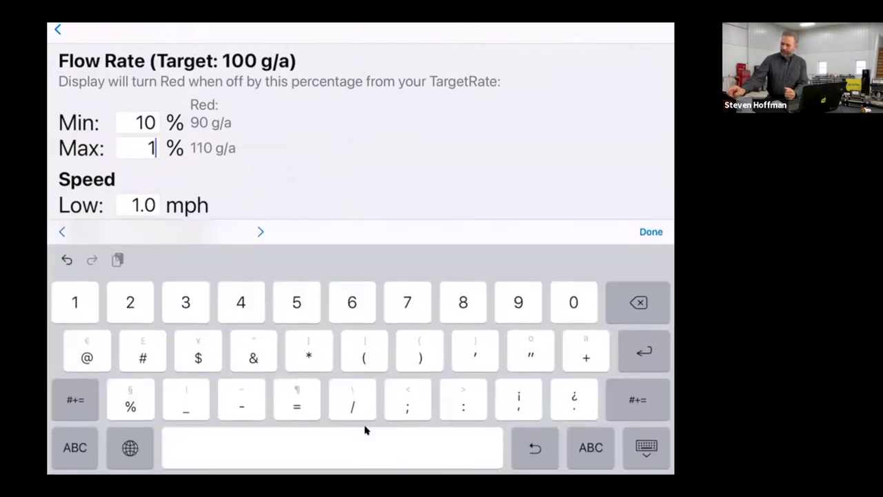
click(650, 231)
click(145, 122)
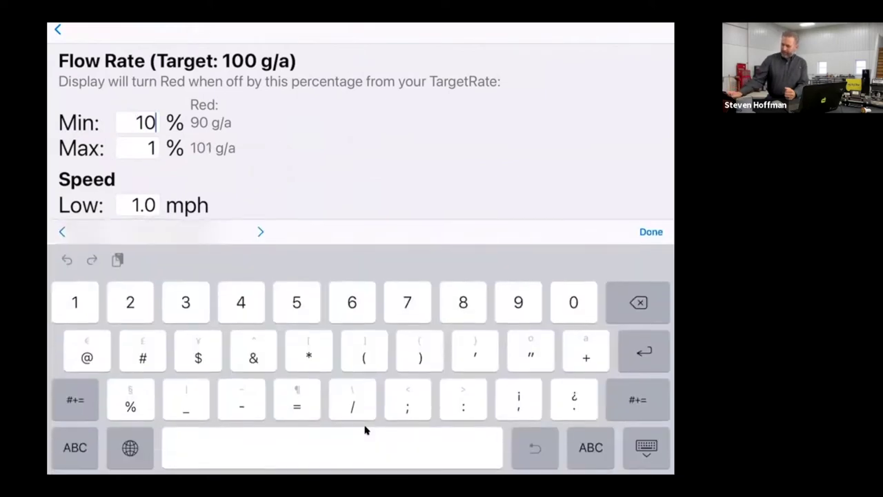
key(BackSpace)
click(650, 231)
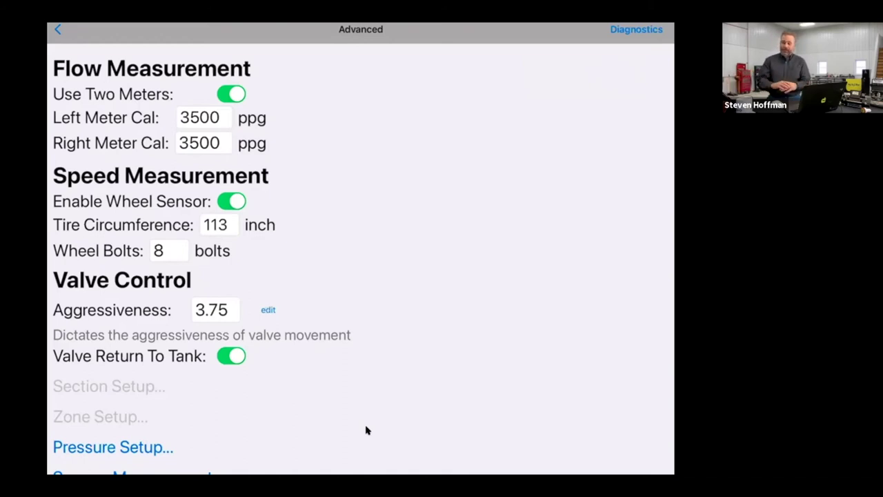
- Set the valve control aggressiveness to 1.50 in the advanced settings
click(211, 310)
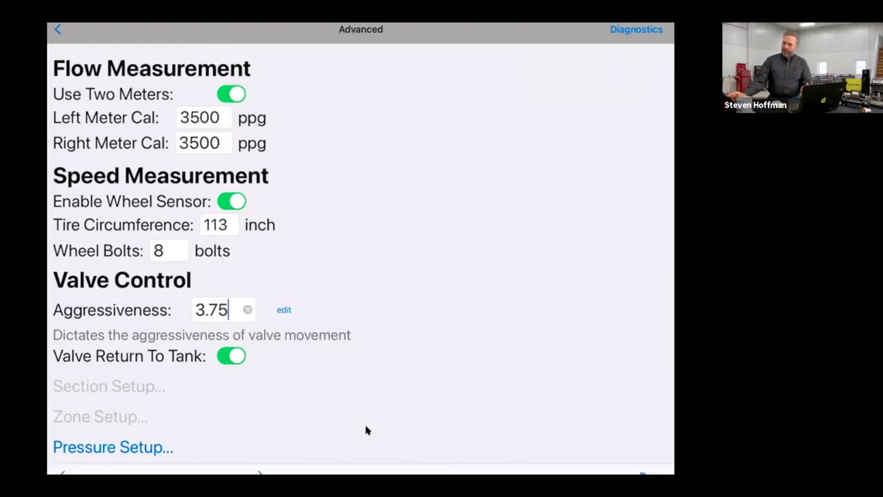
key(BackSpace)
text(1)
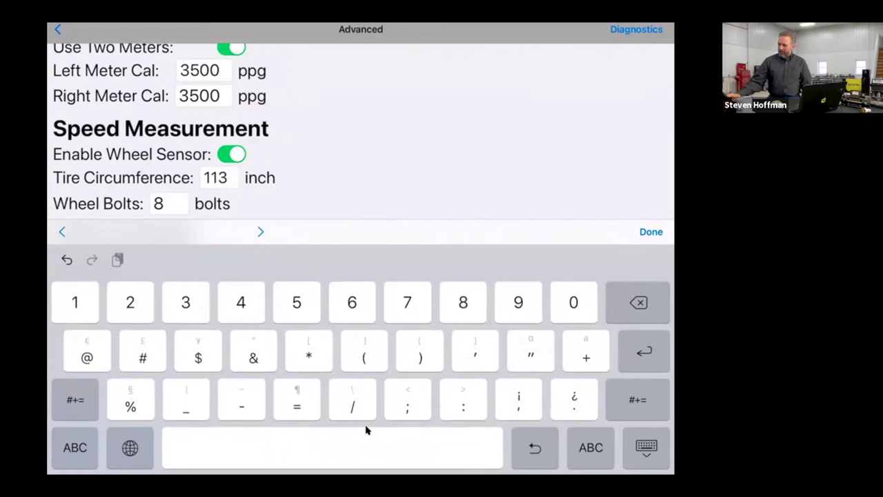
key(Return)
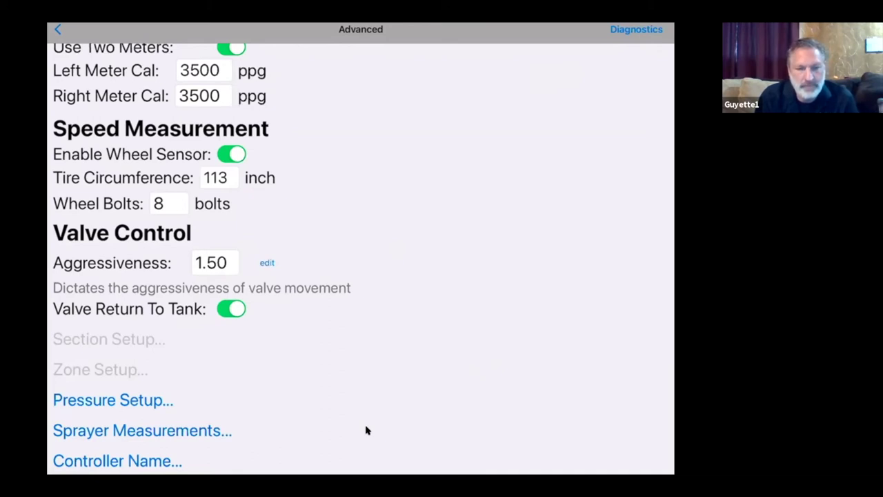
scroll(367, 431, down, 3)
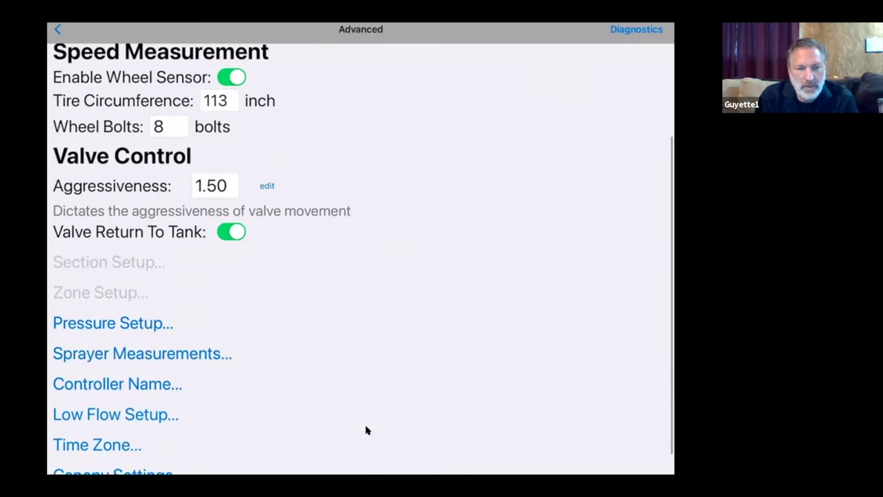
scroll(366, 431, up, 2)
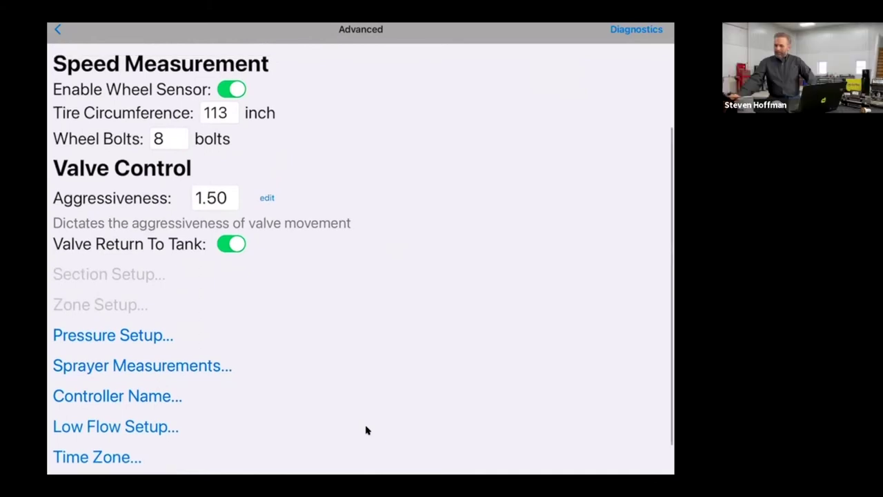
scroll(366, 431, down, 3)
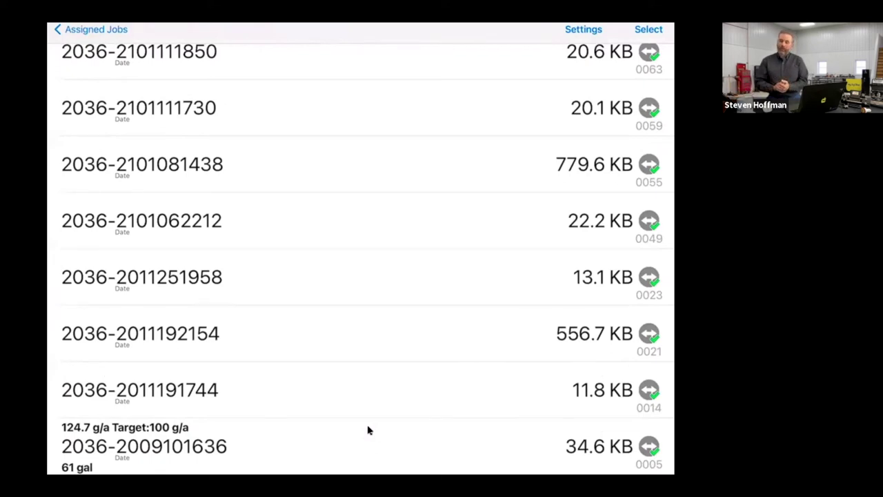
scroll(368, 431, up, 5)
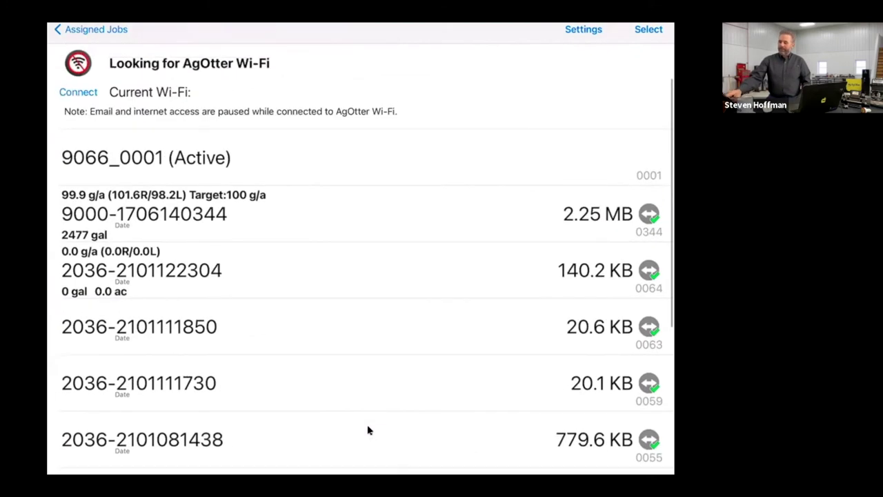
scroll(368, 431, down, 3)
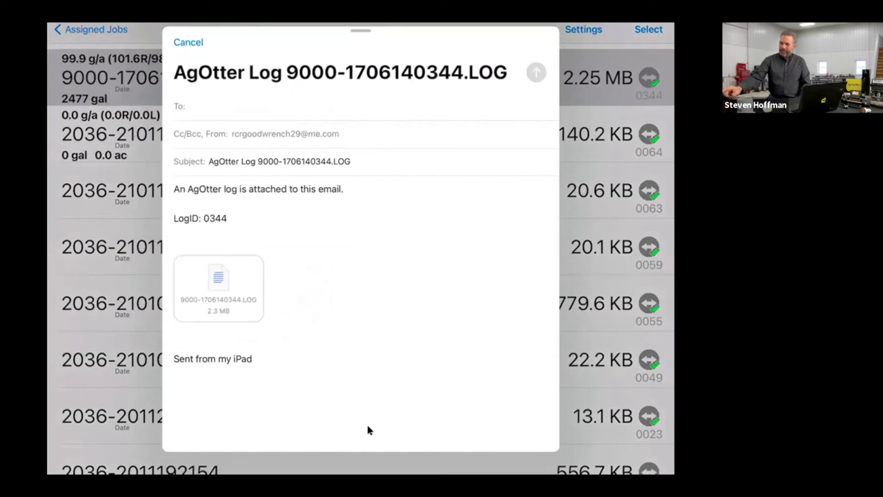
text(s)
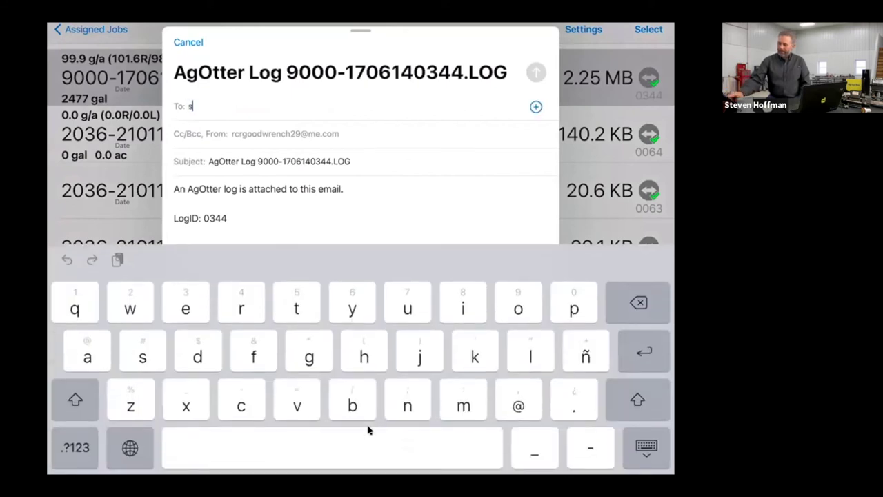
text(tev)
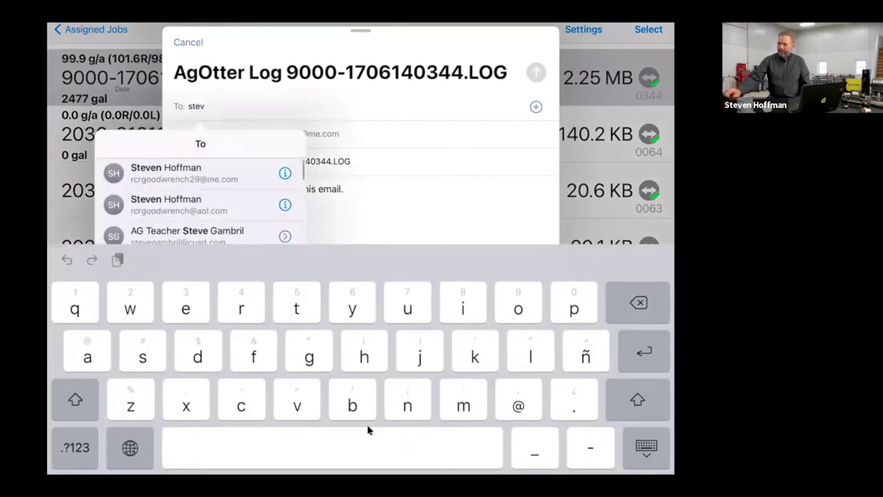
click(166, 172)
click(536, 72)
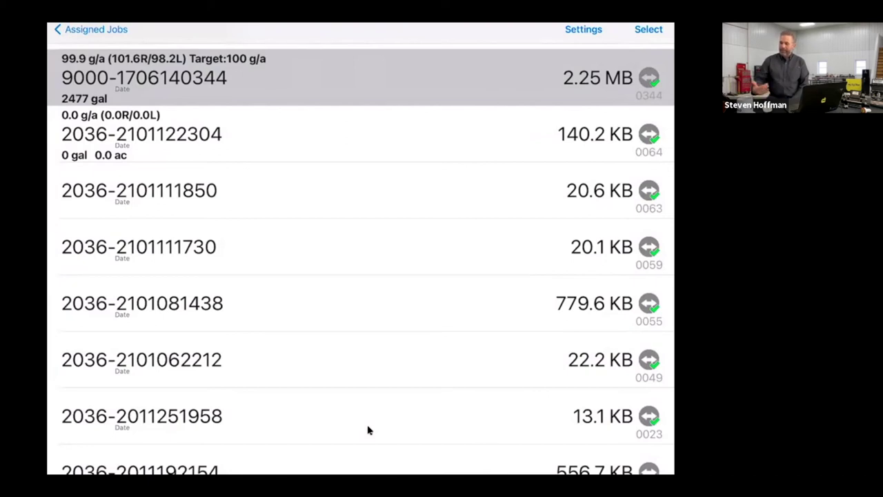
scroll(368, 430, up, 2)
scroll(368, 430, up, 2)
scroll(367, 429, down, 3)
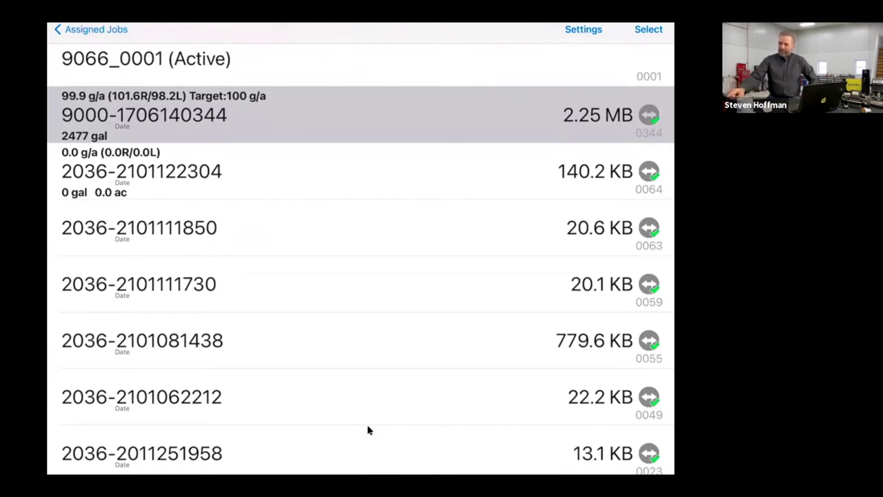
scroll(368, 430, up, 2)
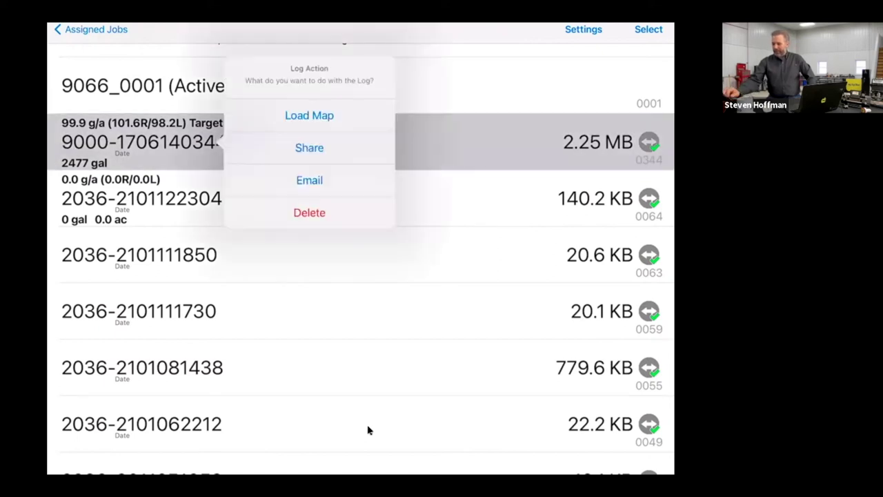
click(367, 430)
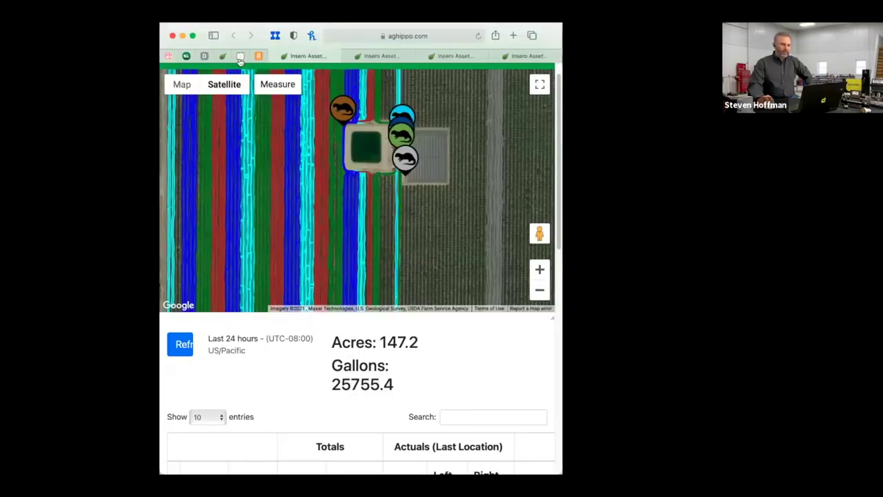
- Switch to the Insero Asset Management page in the browser, enlarge its window and zoom out the satellite map to show the whole sprayed field
click(194, 38)
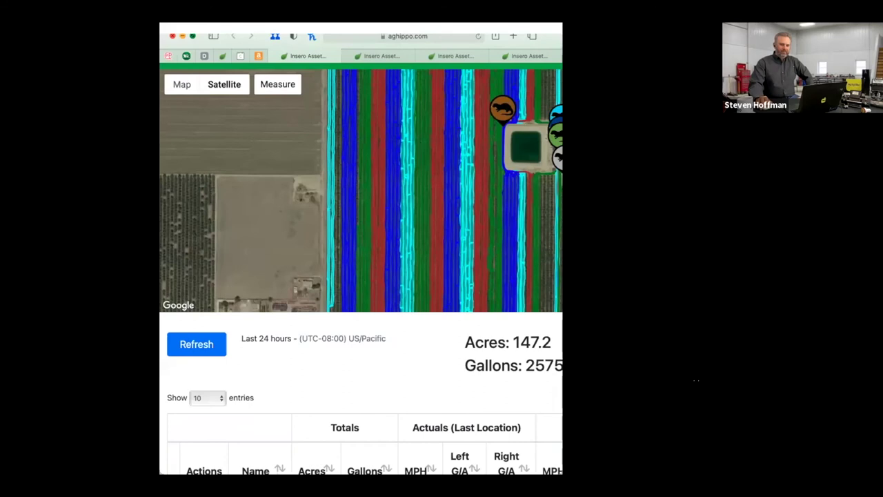
scroll(534, 380, up, 1)
scroll(536, 380, down, 2)
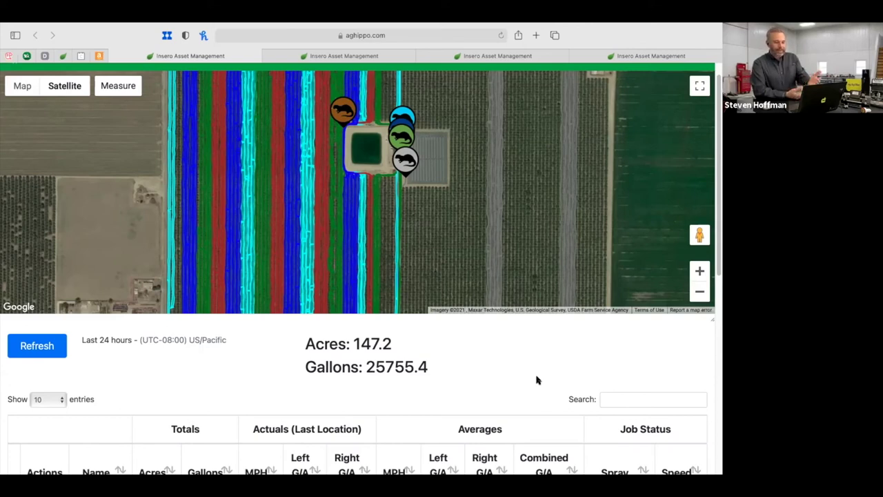
click(700, 294)
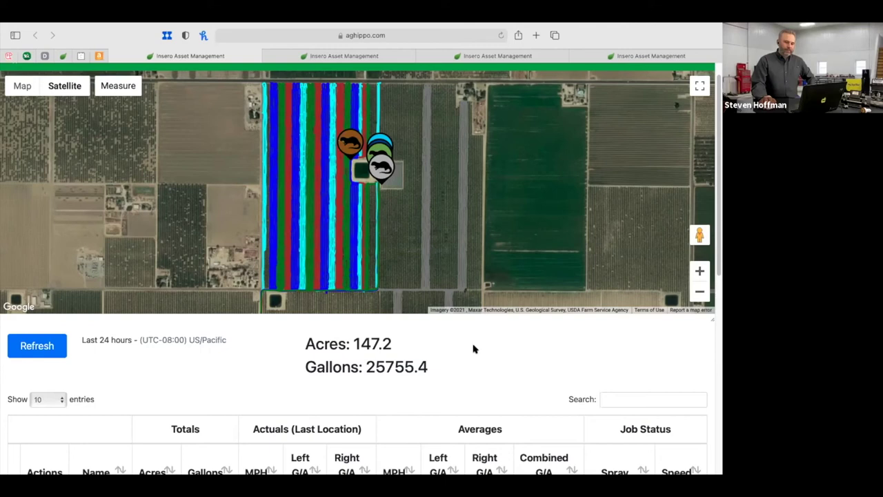
- Review the sprayers' totals, averages and job status in the table below the live map
scroll(474, 349, down, 1)
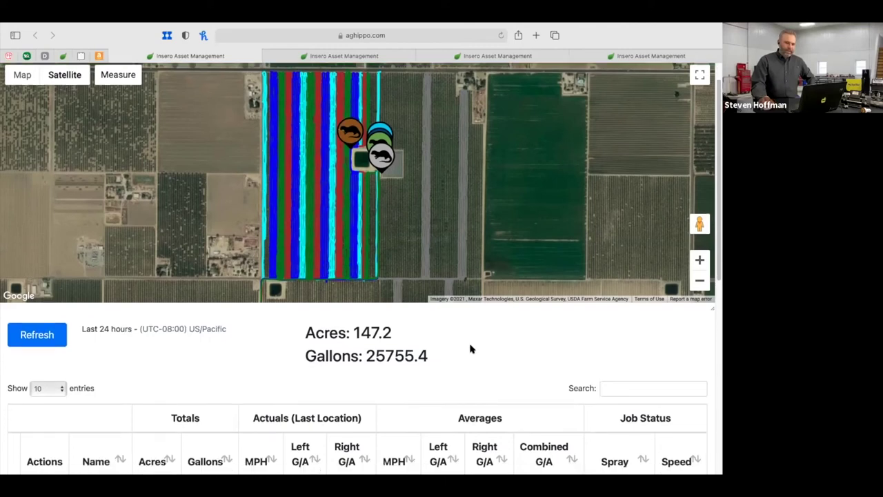
scroll(234, 360, down, 5)
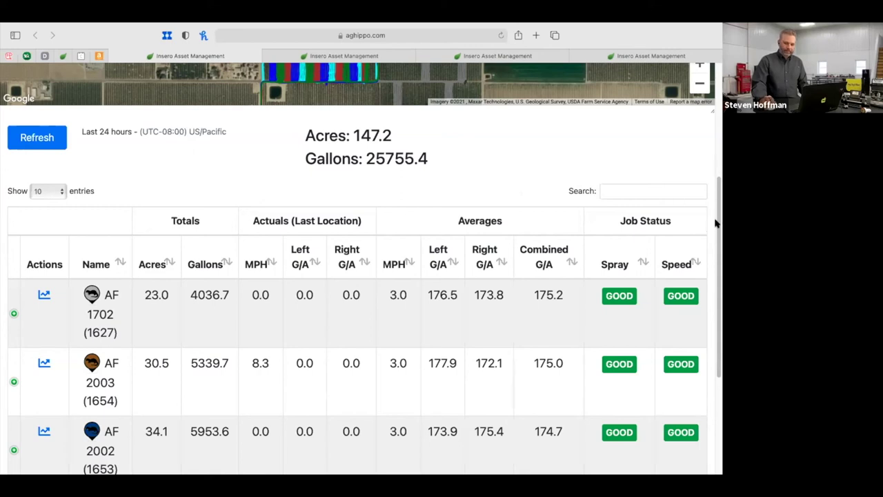
scroll(715, 222, up, 5)
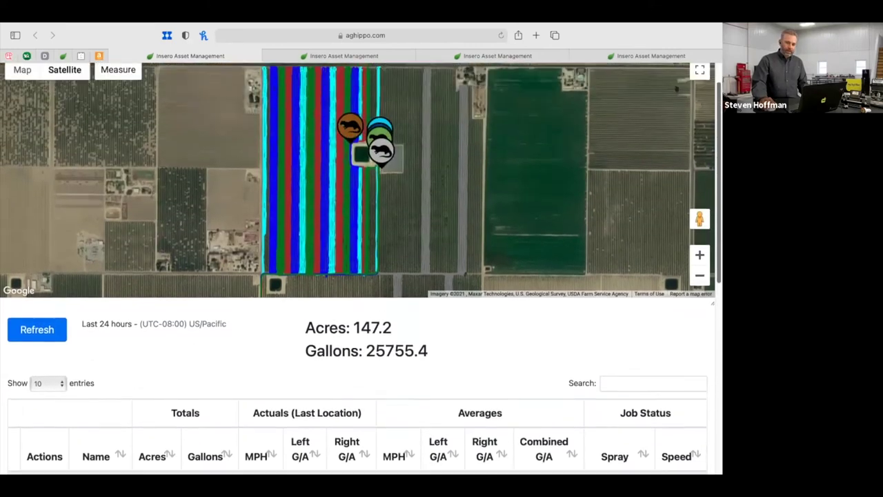
scroll(716, 222, up, 2)
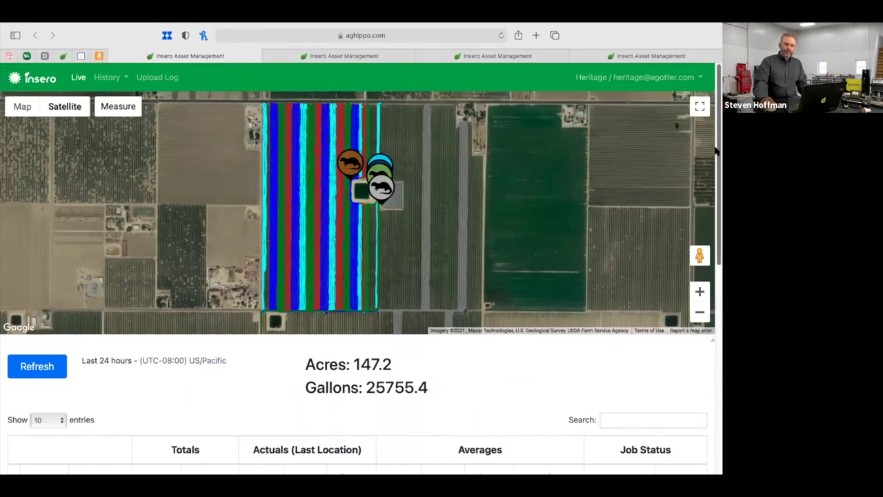
- Open the spray history page and hide its charts
scroll(716, 150, down, 2)
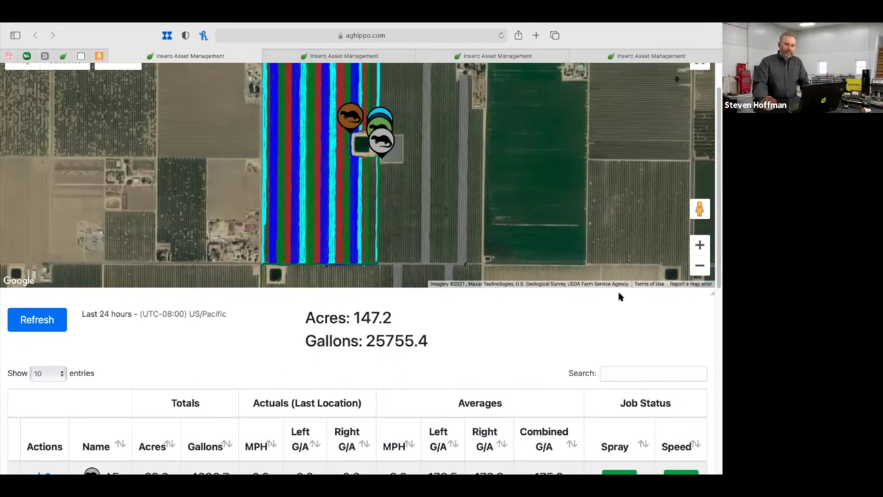
drag(716, 279, 716, 257)
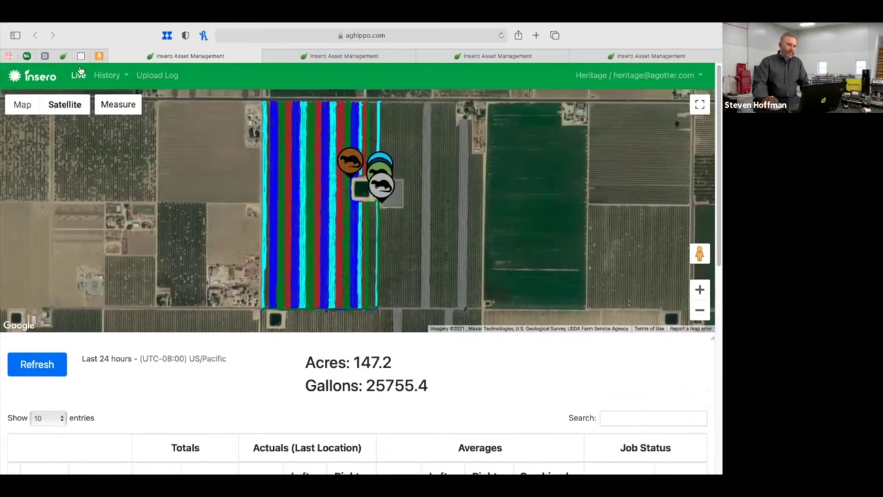
click(109, 77)
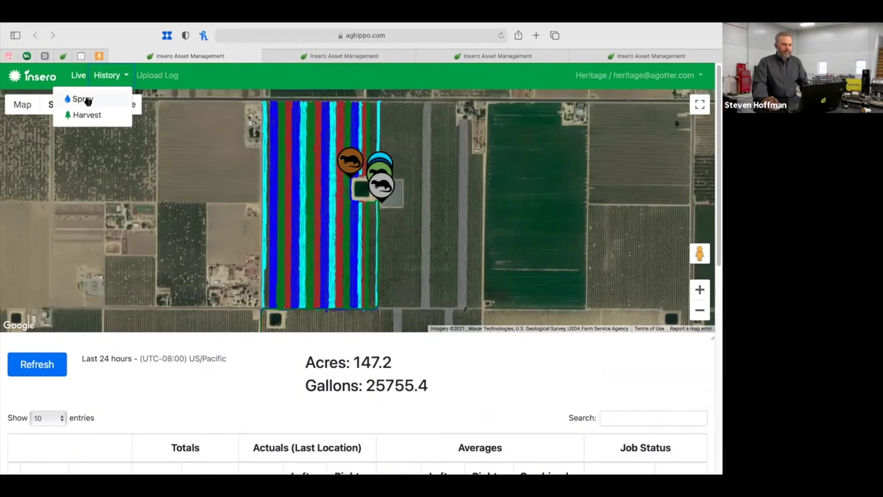
click(87, 100)
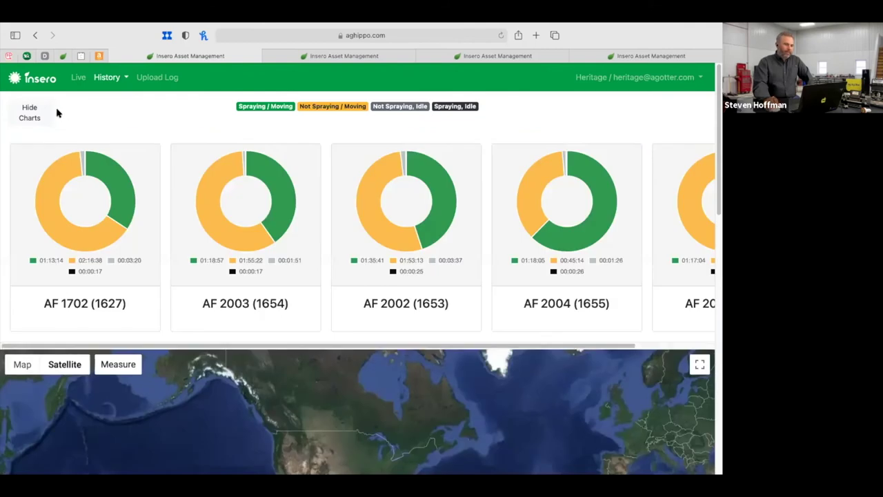
click(30, 113)
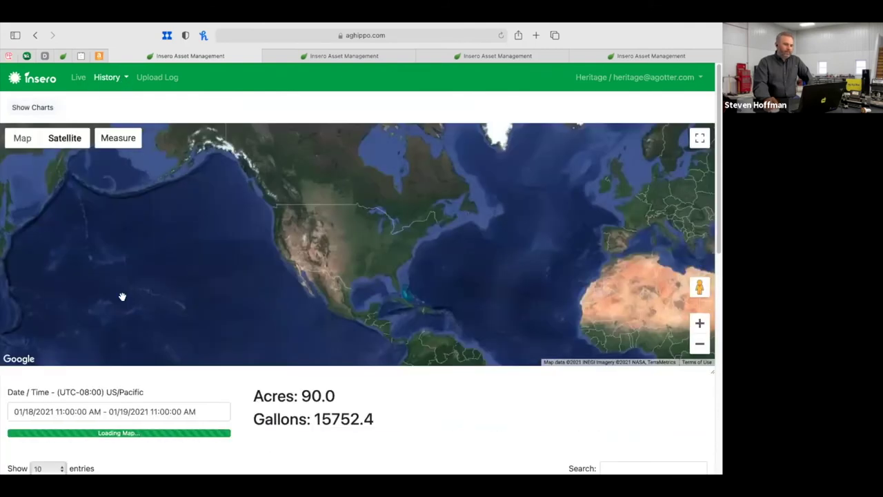
- Set the spray history's date range to 01/15/2021 11:00 AM through 01/16/2021 11:00 AM and apply it
click(211, 410)
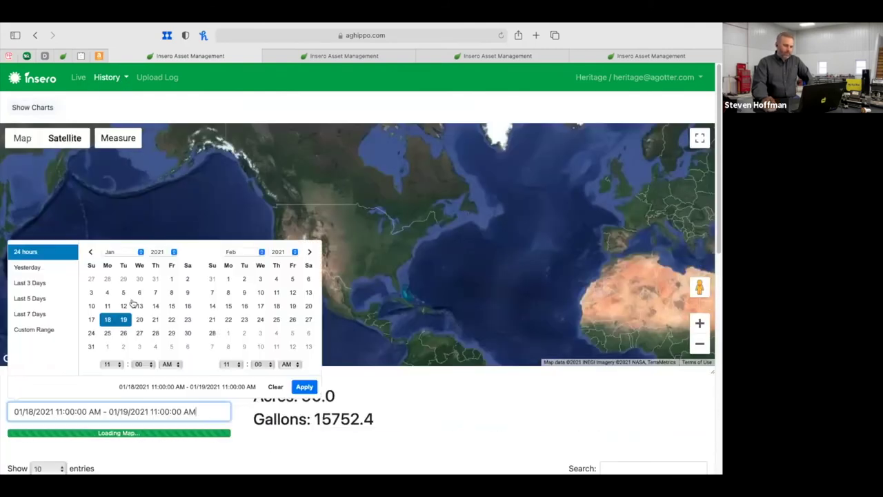
click(172, 306)
click(188, 305)
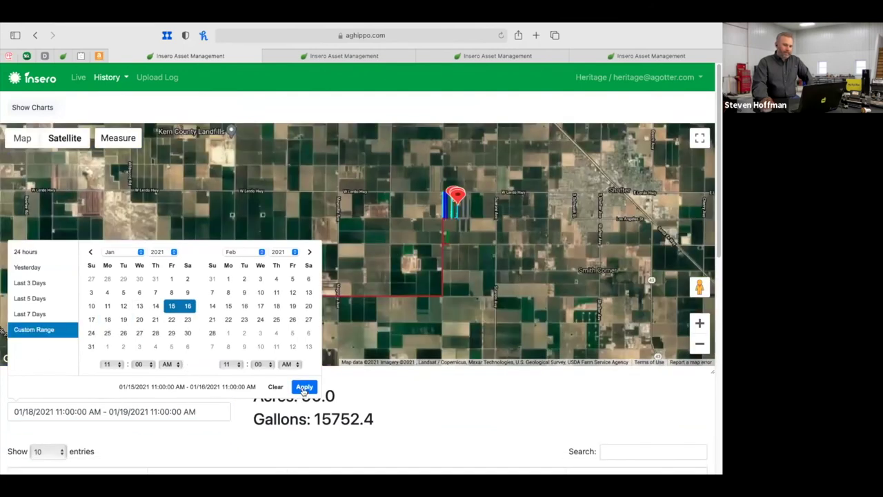
click(304, 388)
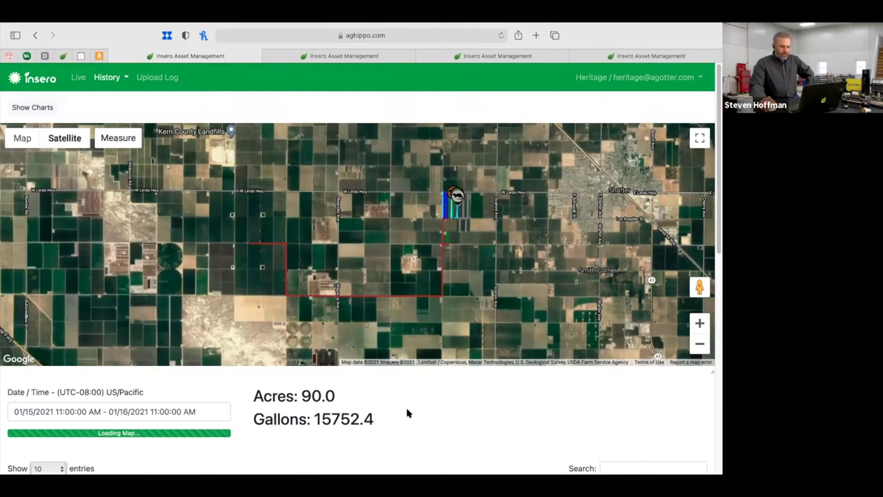
- Switch to the already loaded history for 01/15/2021 8:40 AM to 01/16/2021 8:40 AM and review each sprayer's totals, averages and job status
click(338, 59)
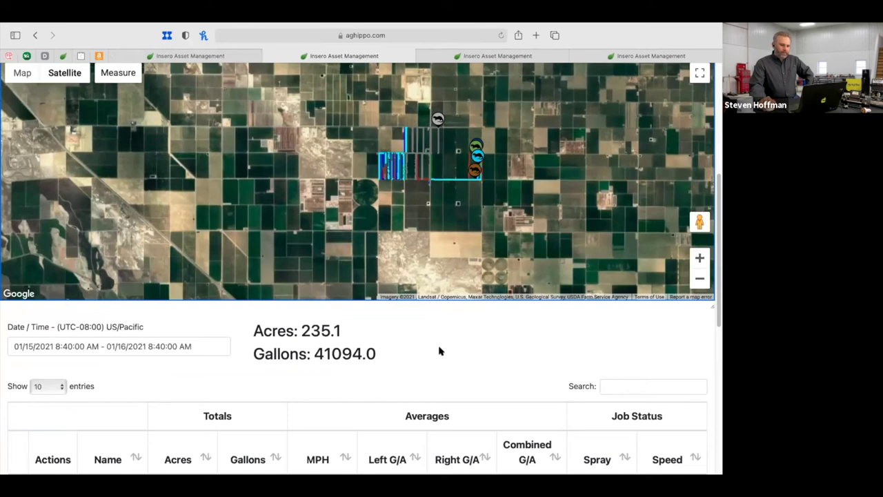
scroll(438, 354, down, 1)
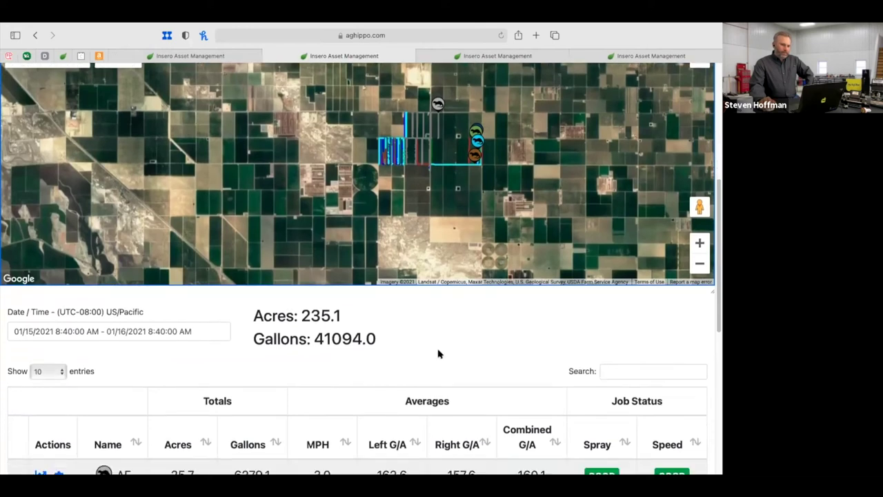
scroll(439, 354, down, 1)
scroll(426, 343, down, 10)
scroll(426, 344, up, 2)
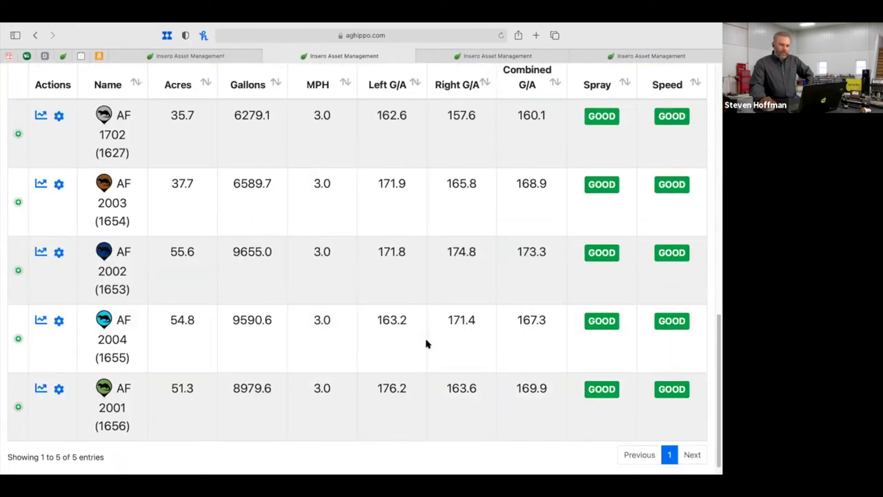
scroll(425, 343, up, 5)
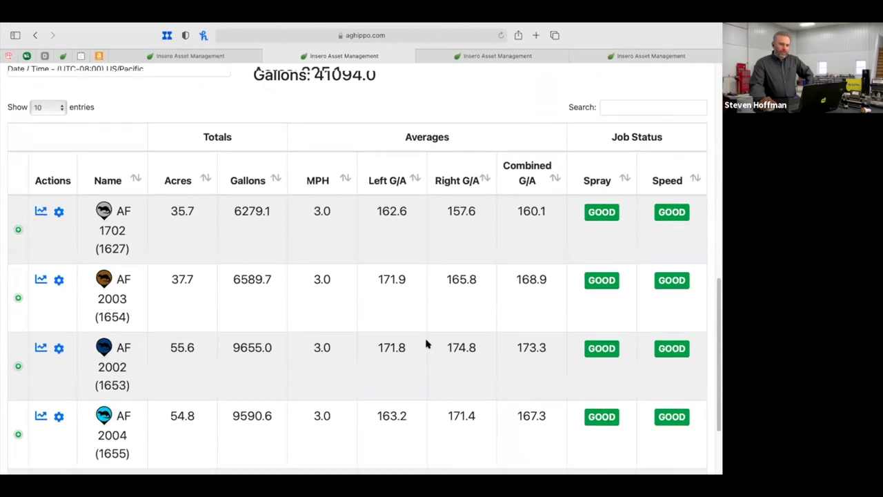
scroll(426, 339, up, 1)
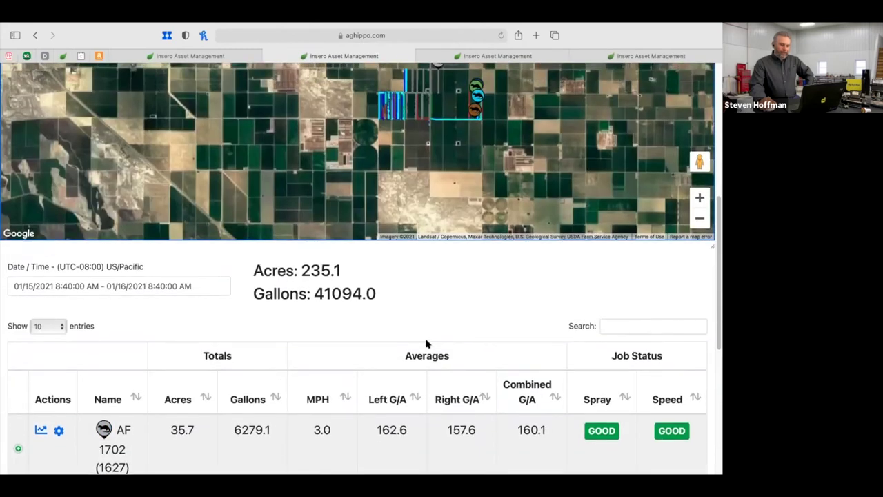
scroll(124, 312, up, 1)
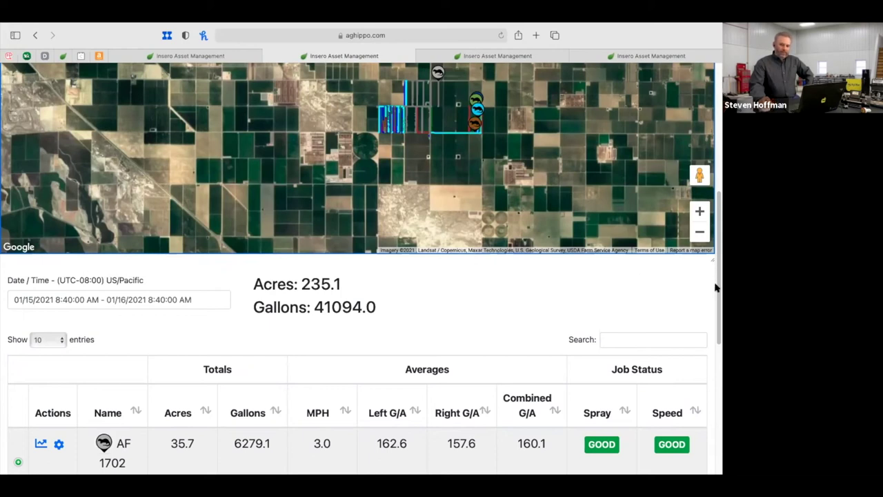
scroll(714, 335, down, 5)
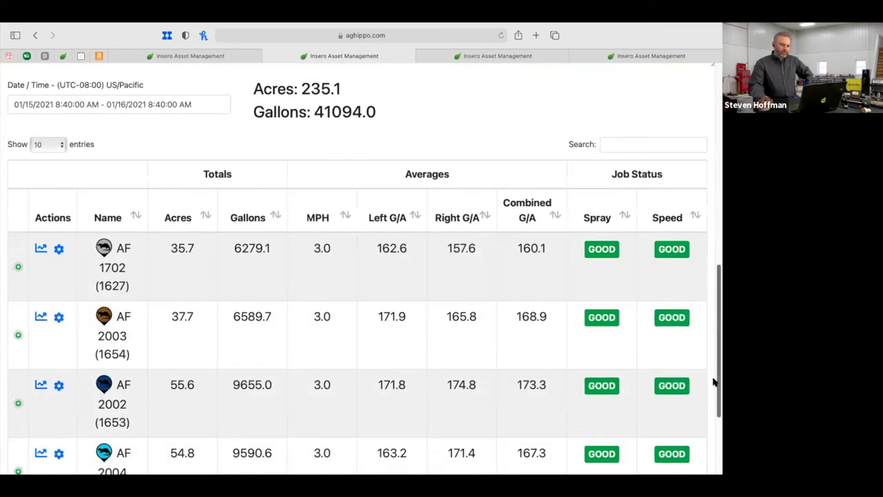
scroll(709, 396, down, 2)
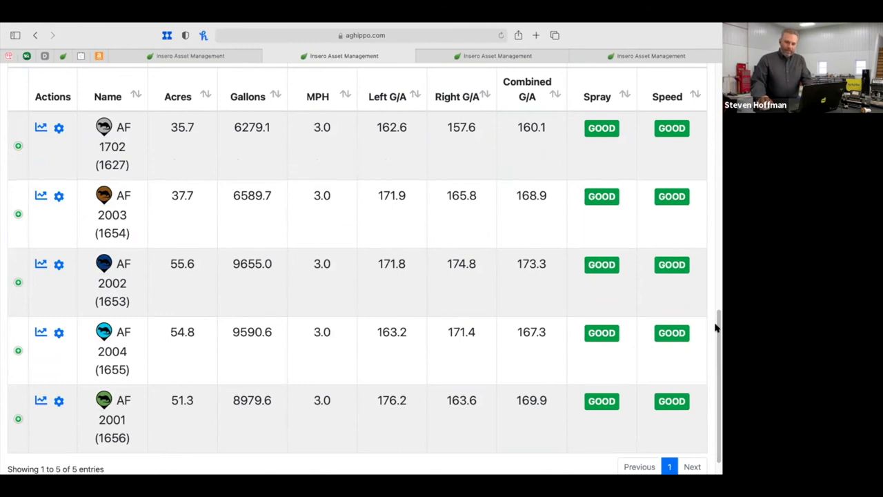
scroll(713, 290, up, 5)
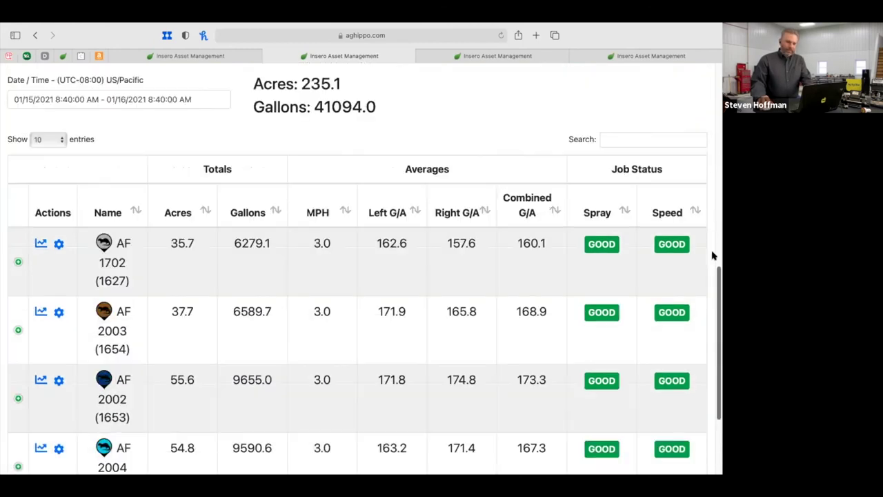
scroll(711, 208, up, 6)
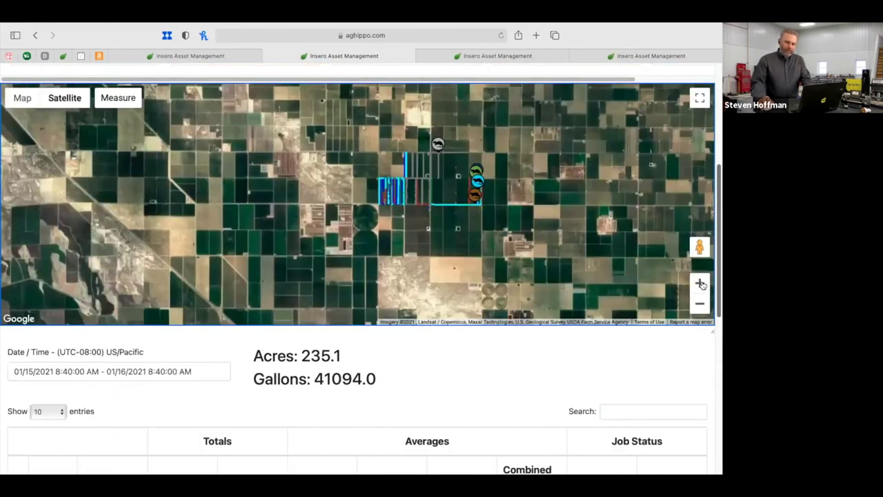
- Examine the striped sprayed field on the satellite map in full screen, close enough to distinguish individual spray points along the rows
click(700, 283)
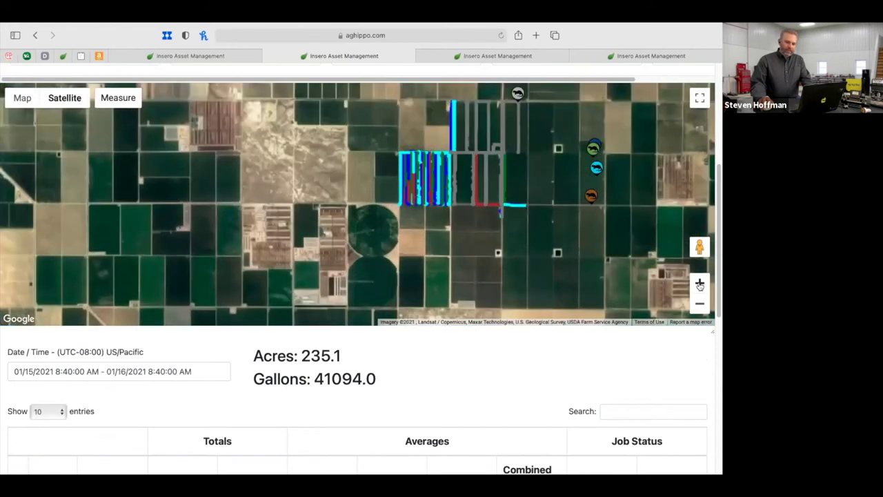
click(700, 283)
drag(571, 220, 549, 260)
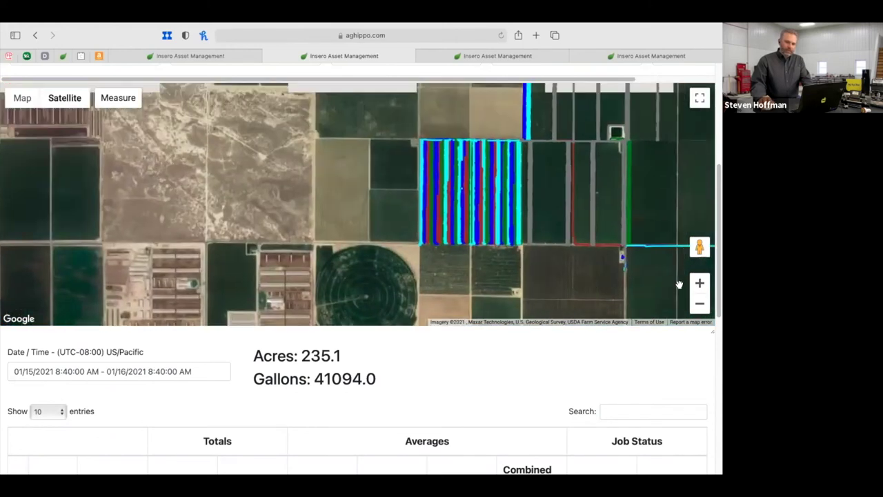
key(plus)
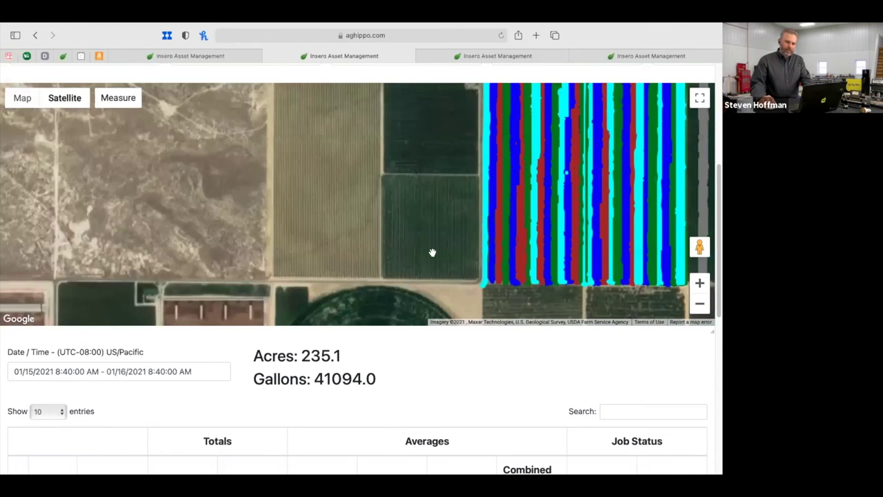
scroll(241, 244, right, 5)
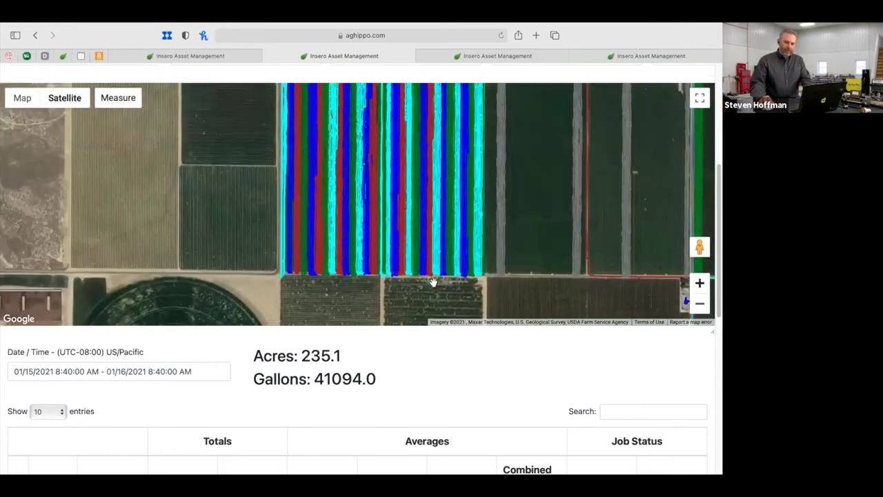
key(plus)
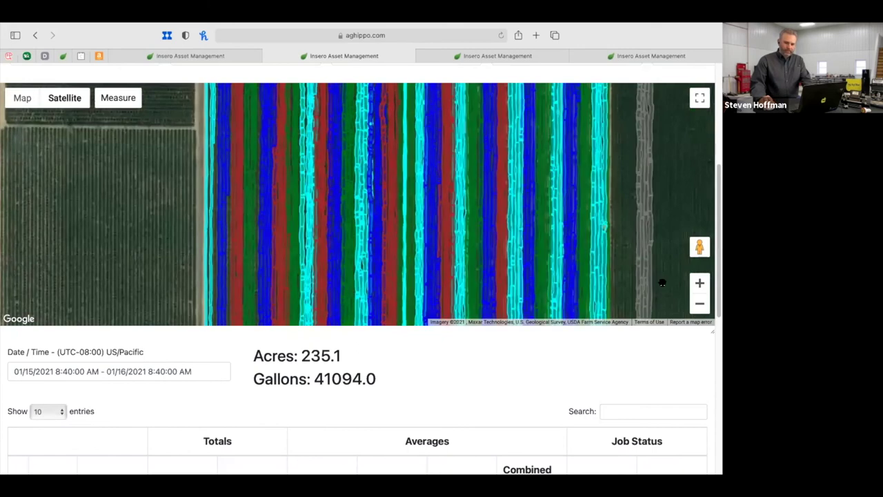
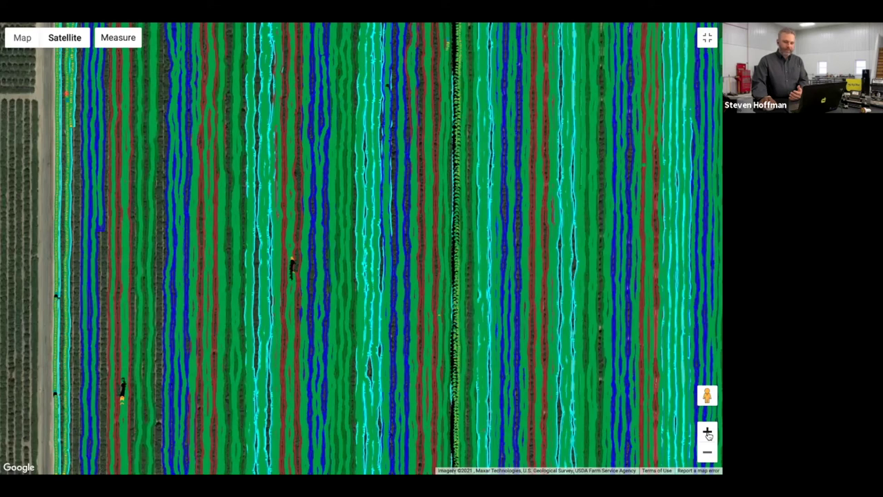
click(707, 433)
click(707, 433)
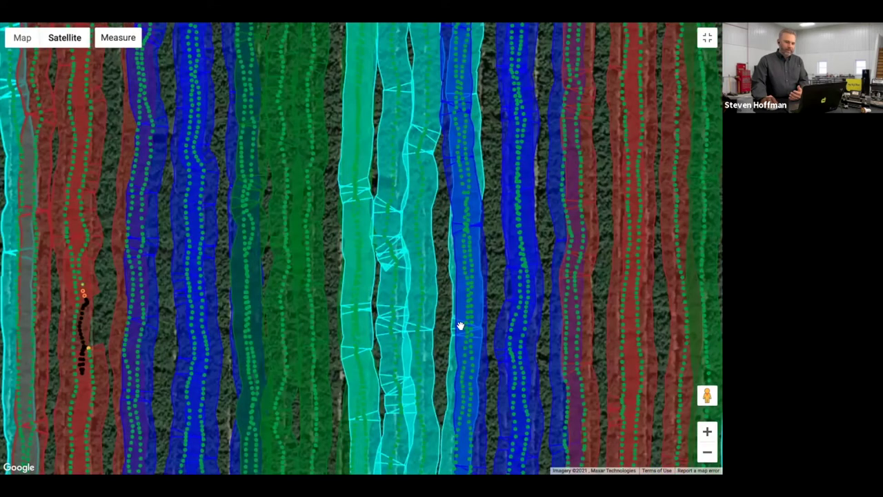
drag(316, 310, 292, 309)
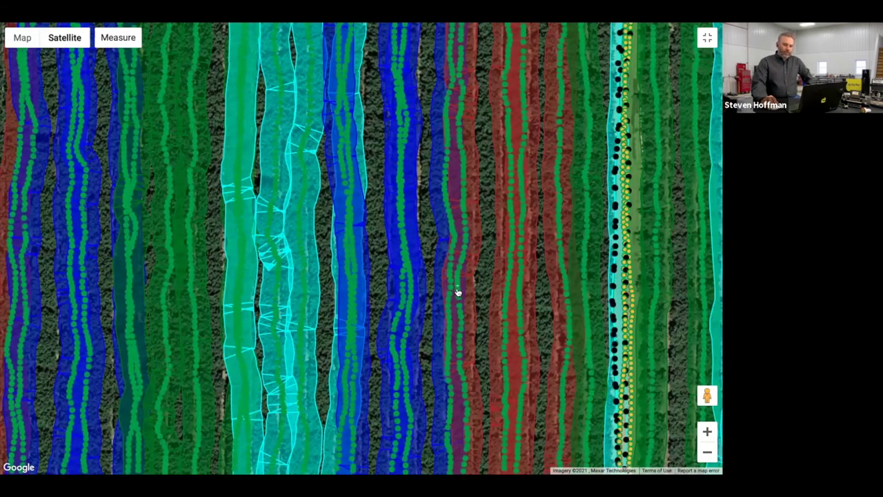
- Inspect the rate, speed and section details of individual green and yellow spray points along the rows
click(461, 296)
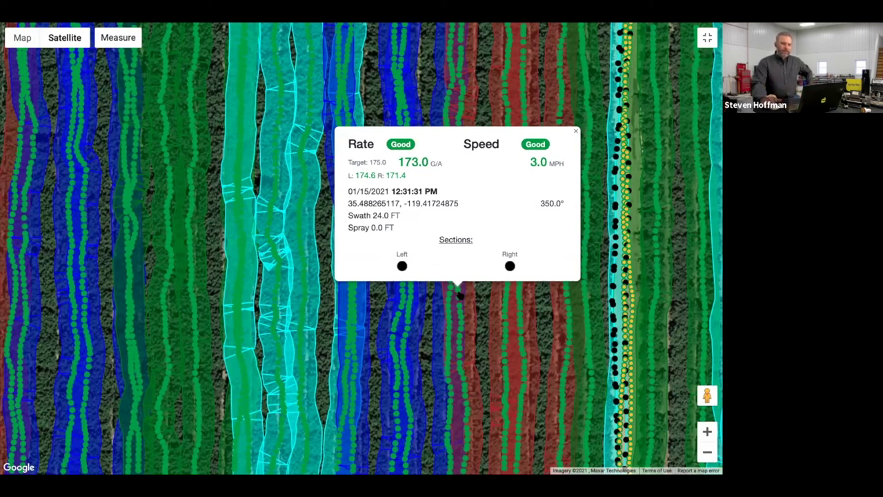
click(460, 290)
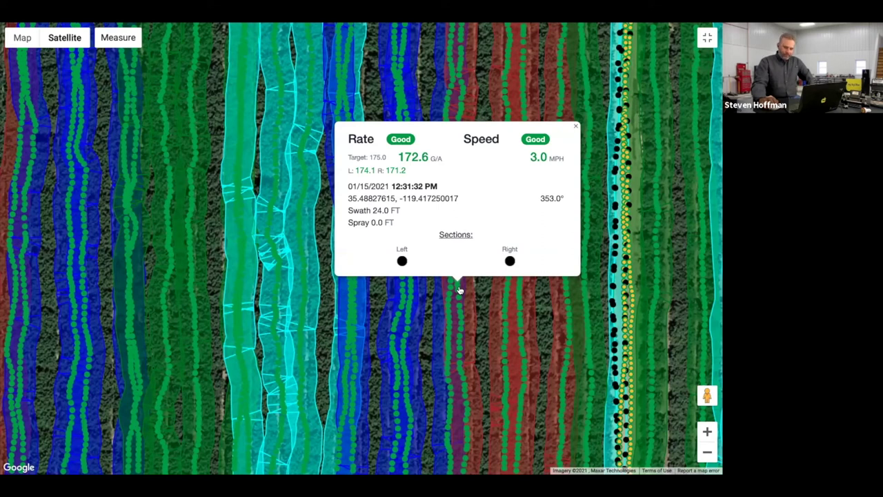
click(613, 347)
click(630, 340)
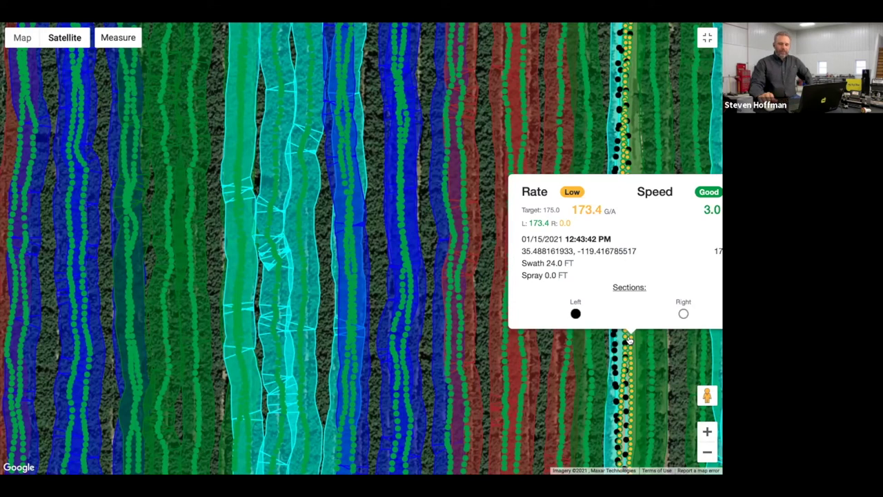
click(628, 346)
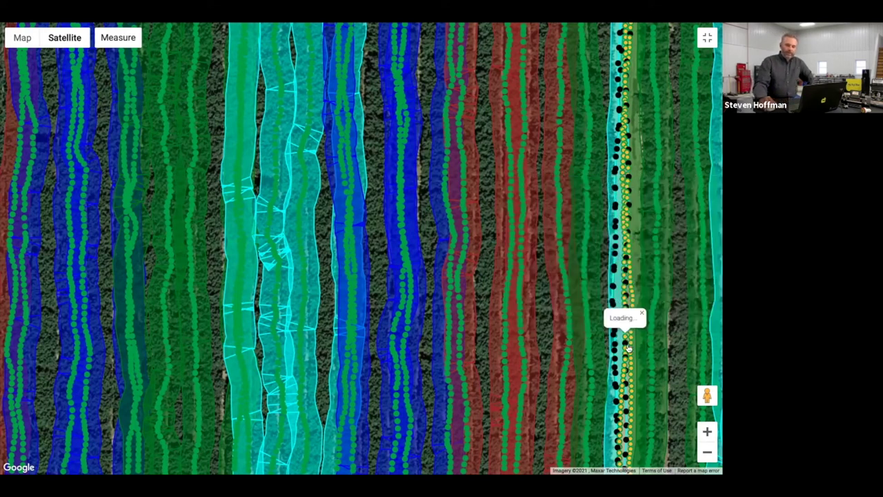
- Zoom the map back out, leave its full-screen view and switch to the Sprayer 1D history from 09/11/2018 to 09/12/2018
click(705, 456)
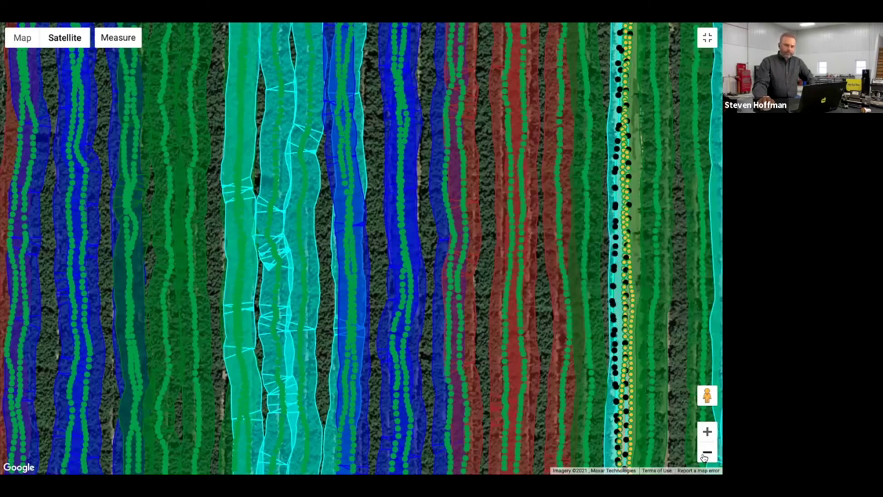
click(705, 454)
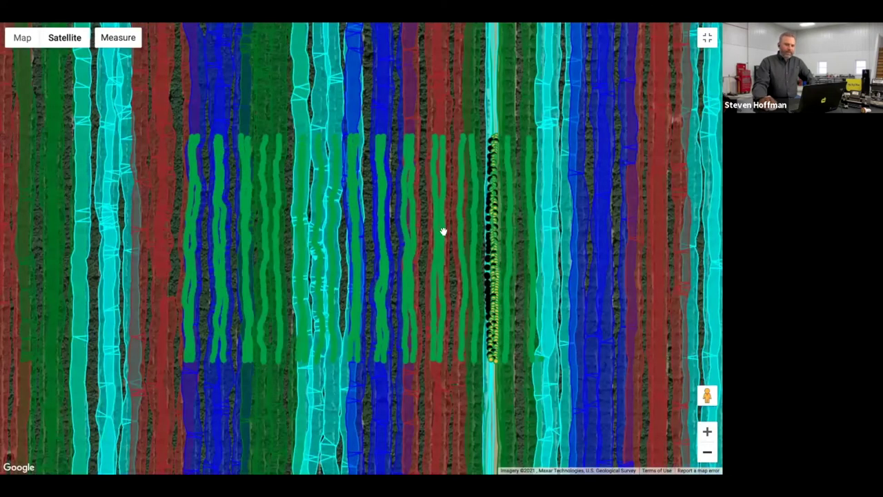
click(705, 454)
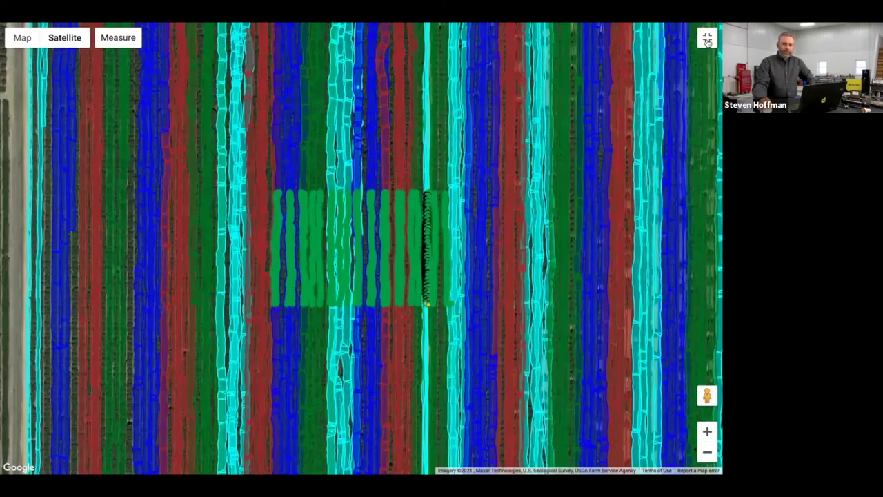
click(708, 41)
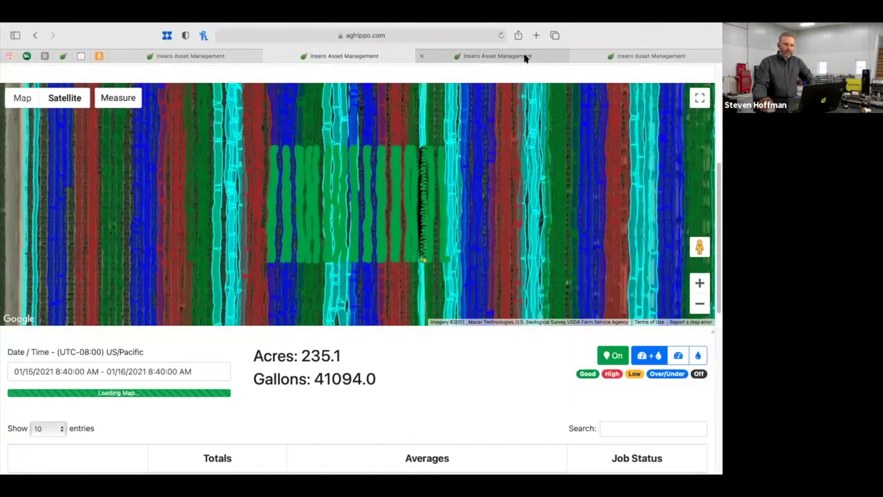
click(526, 58)
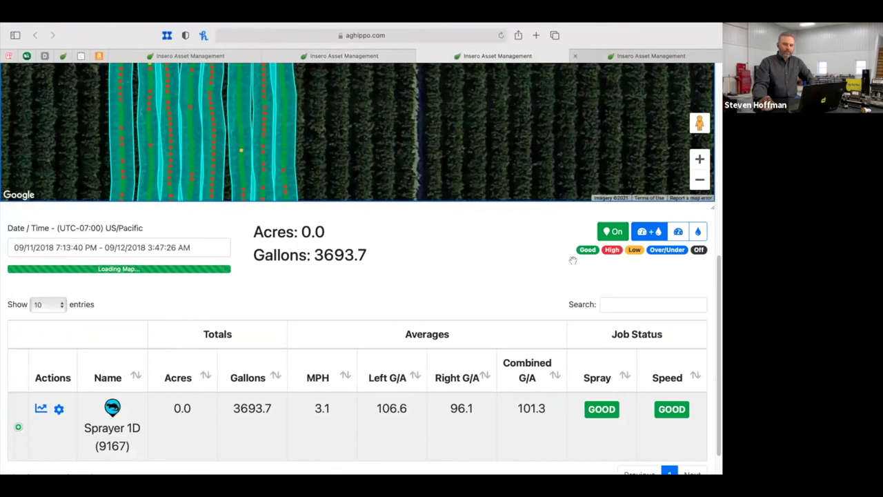
- Switch to the history from 09/14/2018 to 09/15/2018 and inspect the rate and speed of a red and a blue spray point in full screen
key(ctrl+Tab)
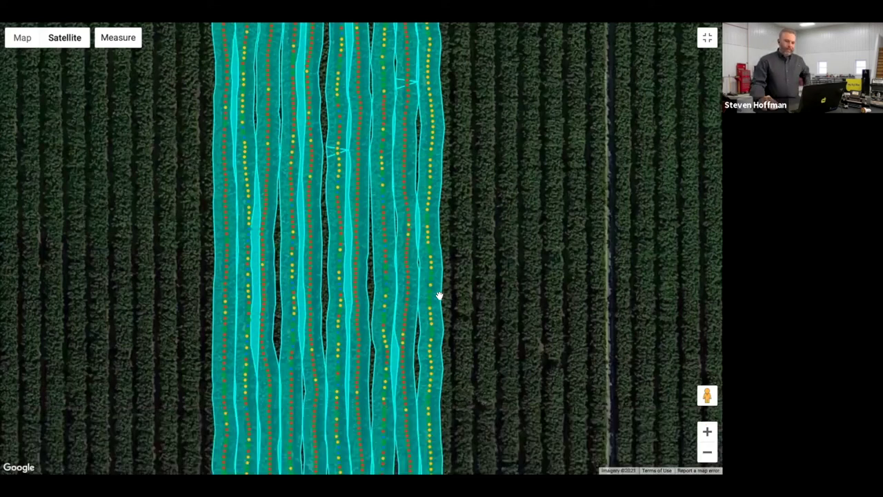
click(431, 296)
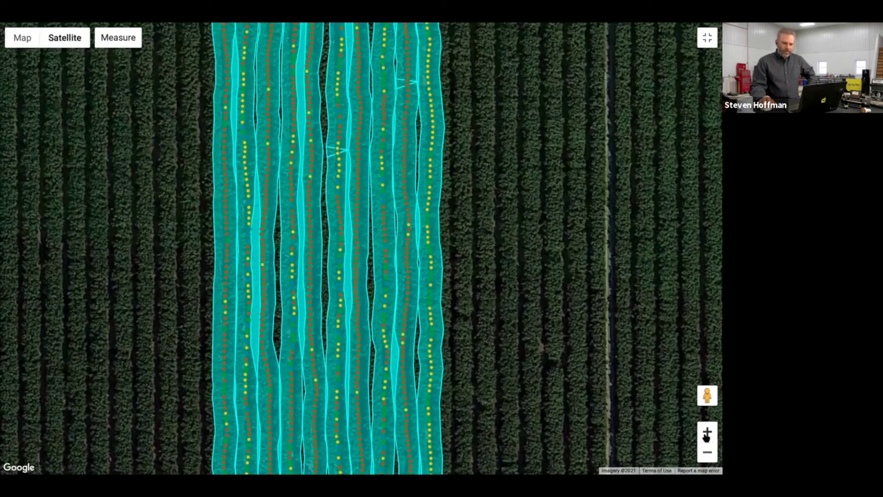
click(406, 263)
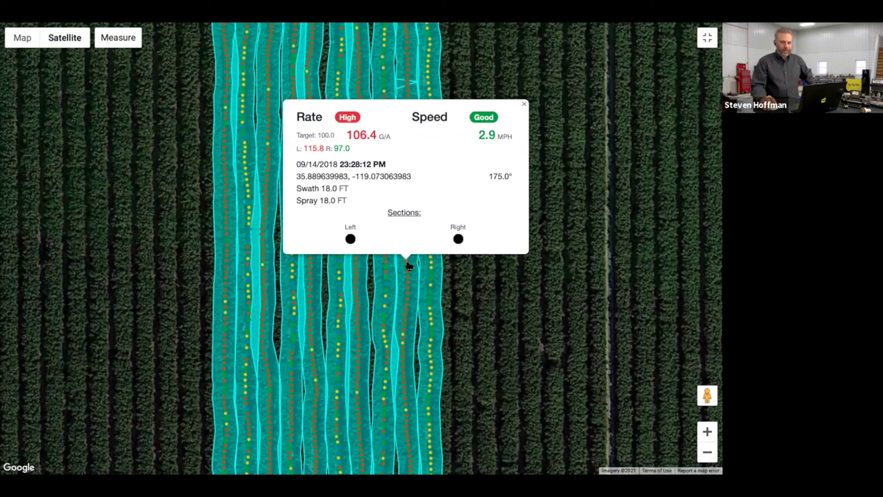
click(394, 274)
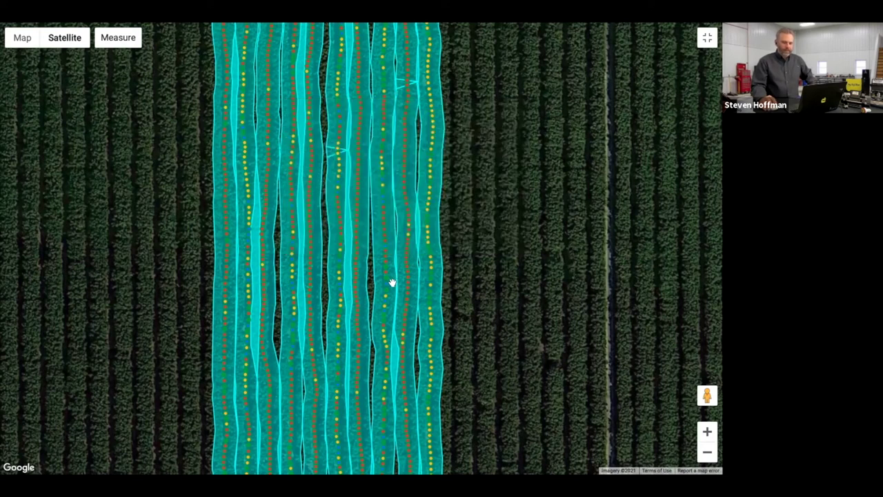
click(389, 289)
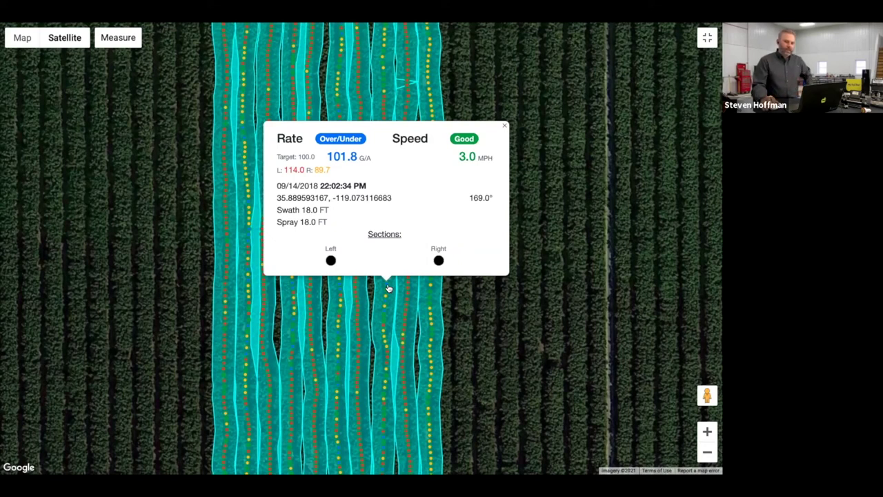
- Compare the rate, speed and pass time of red, yellow and blue spray points across the neighbouring rows
click(358, 324)
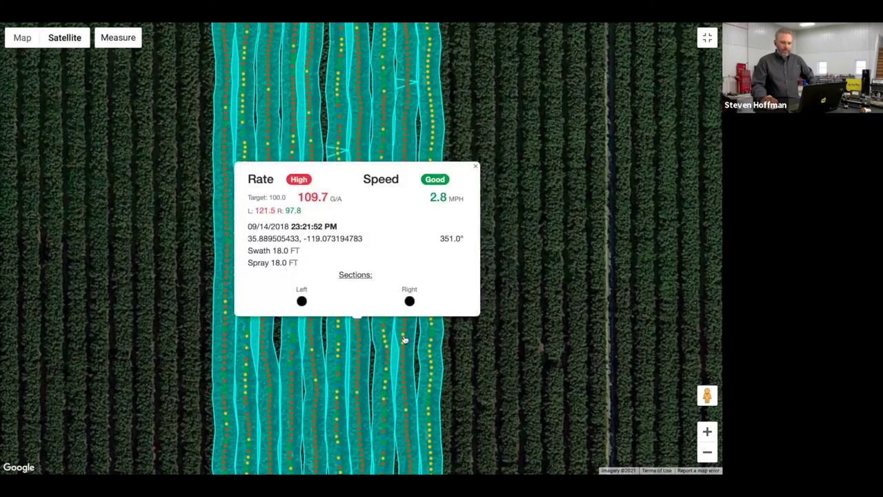
click(403, 335)
click(429, 353)
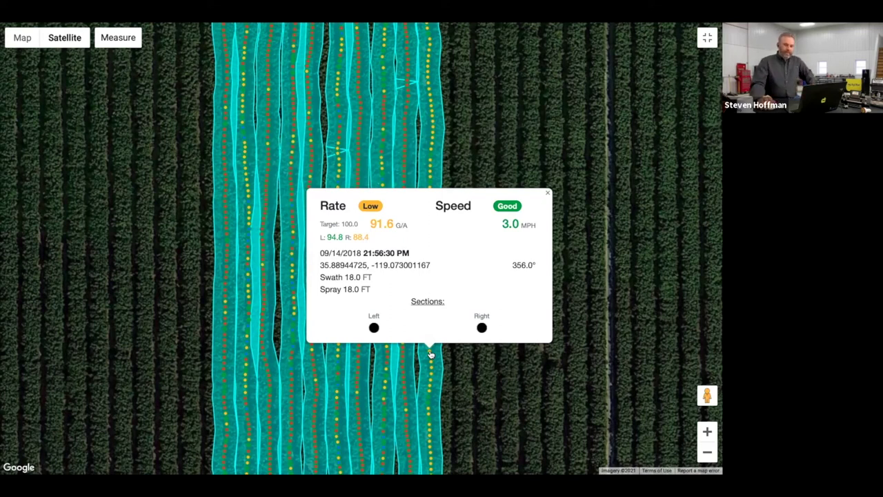
click(359, 377)
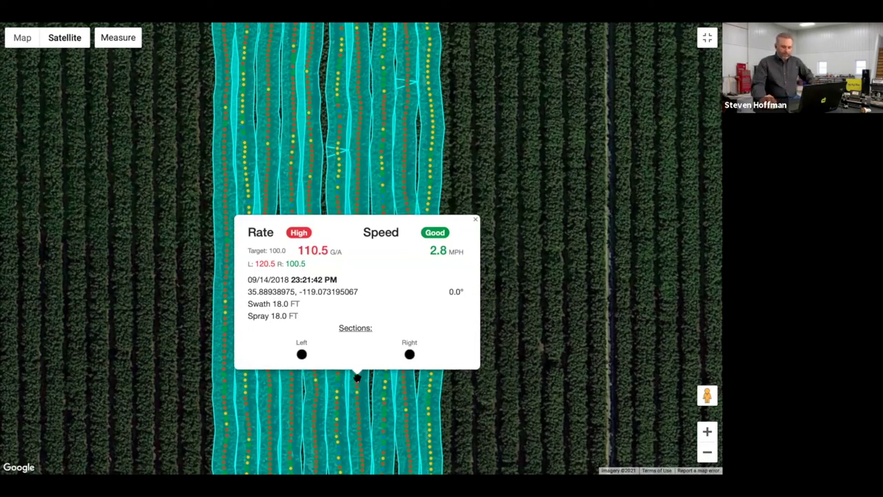
click(339, 389)
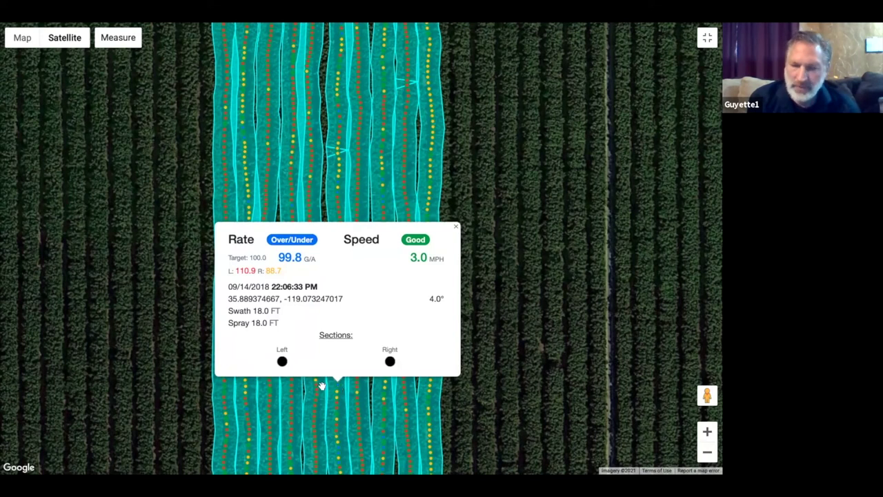
- Inspect the second-by-second rate and timestamp details of consecutive red spray points along a single row
click(318, 389)
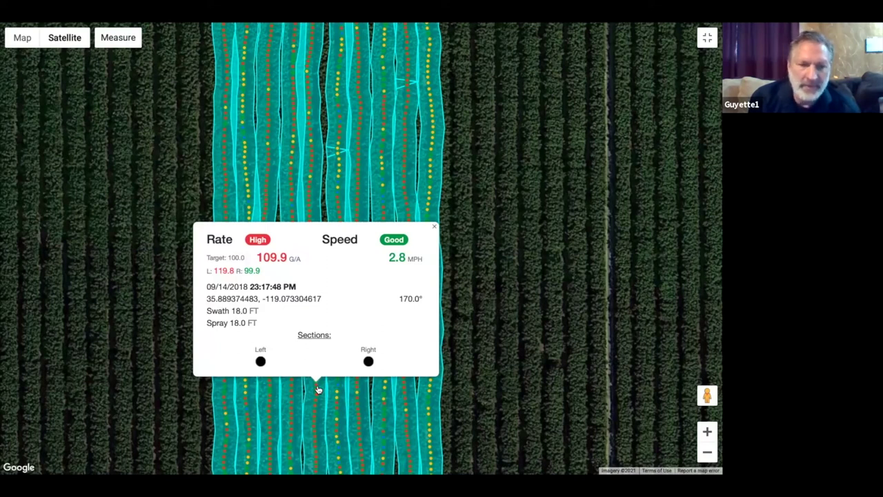
click(317, 393)
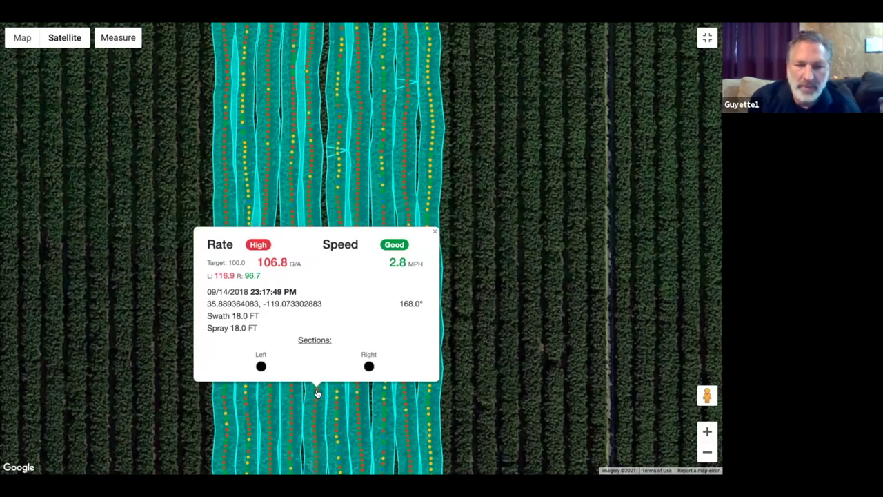
click(317, 394)
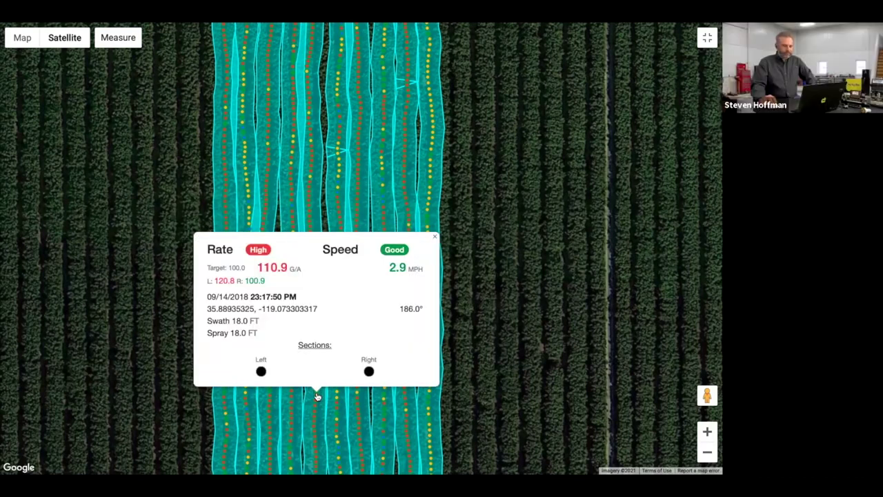
click(317, 396)
- Check further spray points, including a yellow one on the easternmost row and a red one on the westernmost row, and close the details
click(358, 340)
click(403, 341)
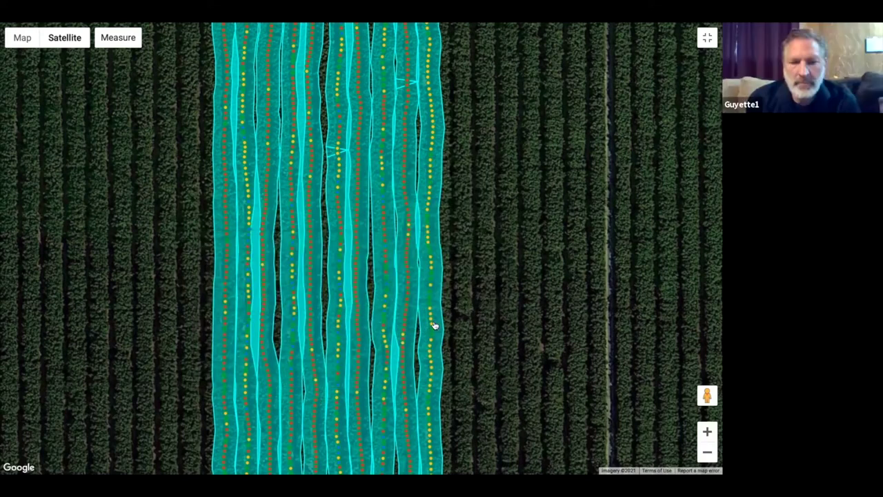
click(432, 320)
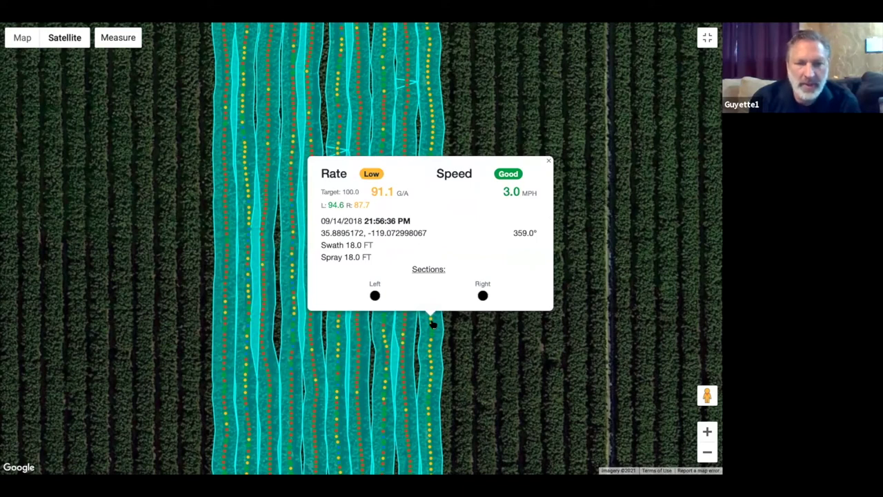
click(230, 200)
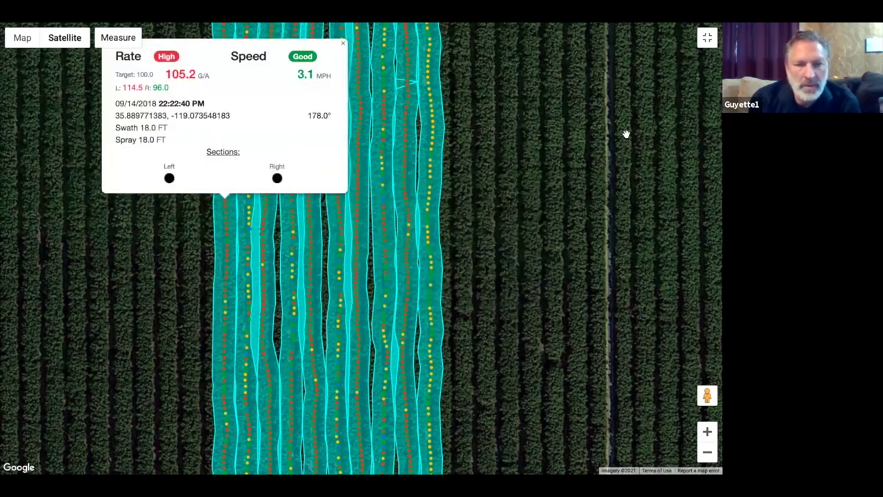
click(663, 83)
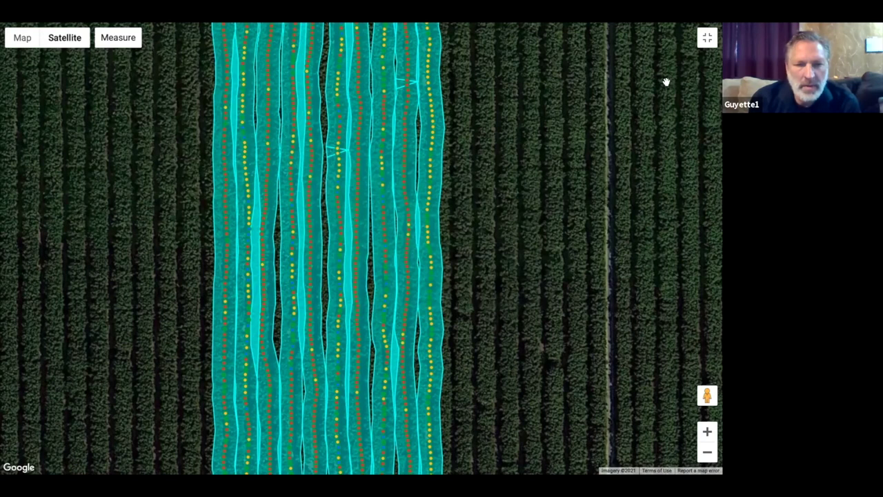
- Leave the map's full-screen view to check the history's date range, gallons total and rate colour legend
click(708, 39)
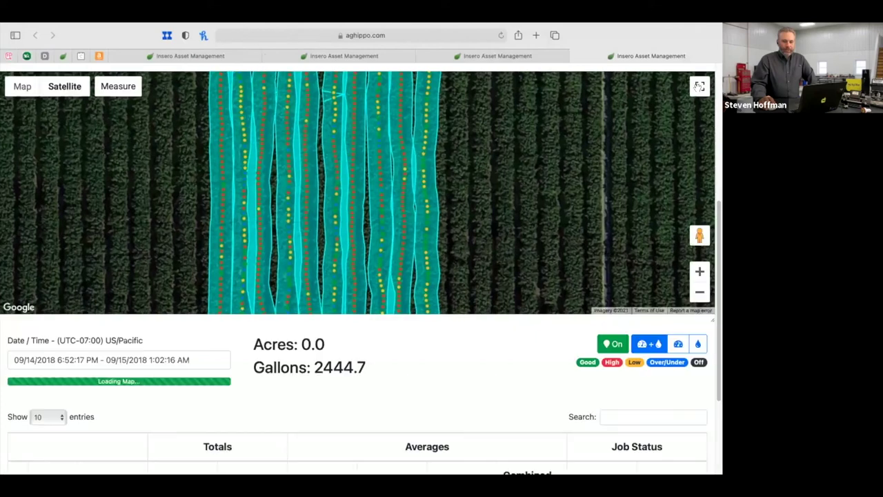
click(698, 85)
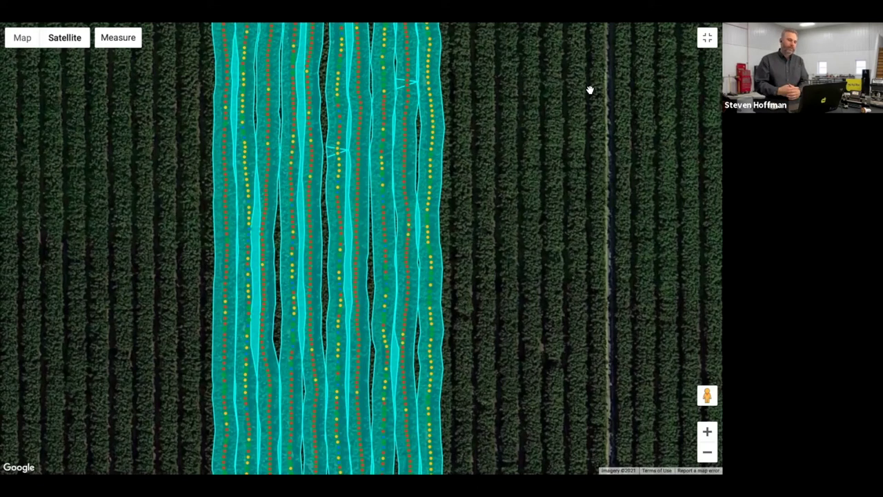
click(709, 38)
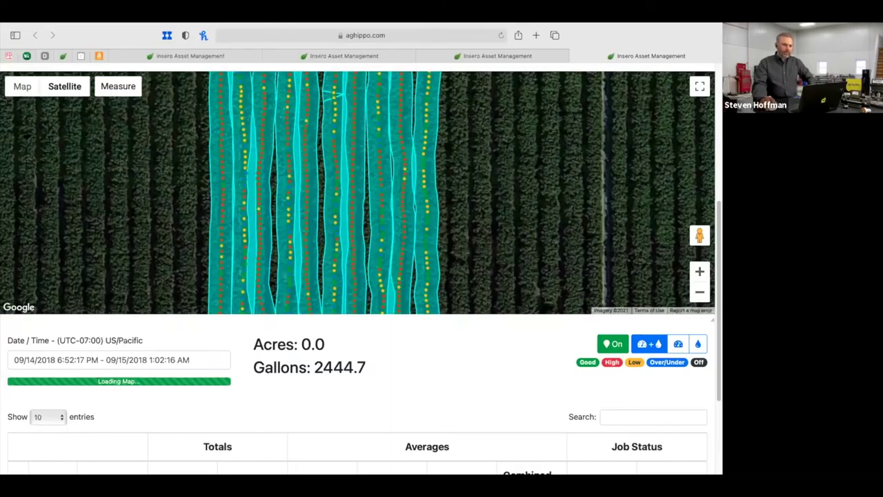
- Switch to the AgOtter 2021 presentation in Keynote and play the slideshow, advancing to the Preferred Integrated Software Partners slide
key(super+Tab)
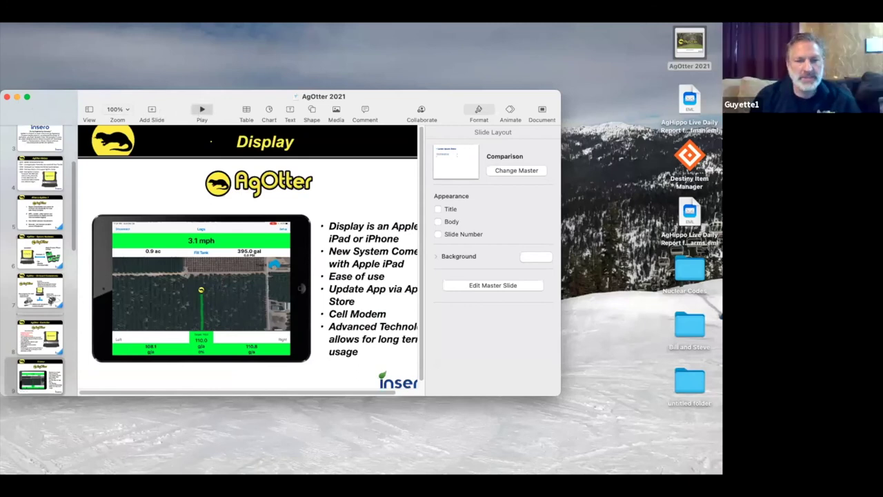
click(201, 110)
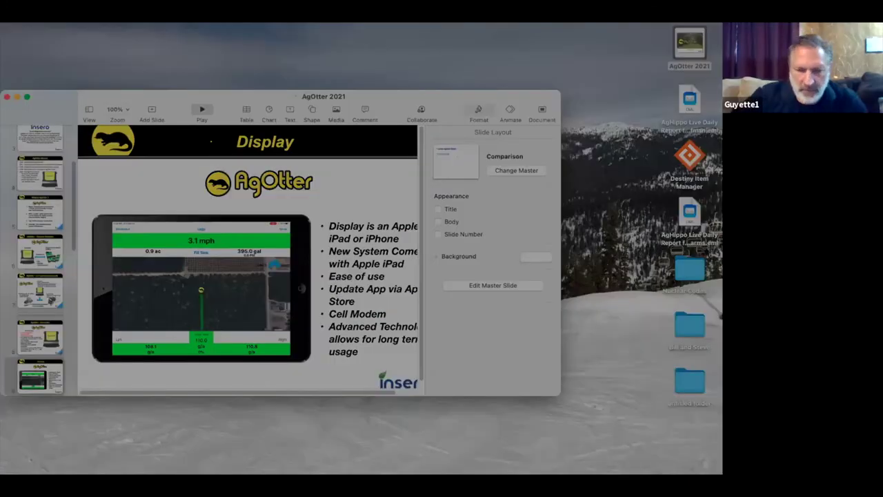
key(Right)
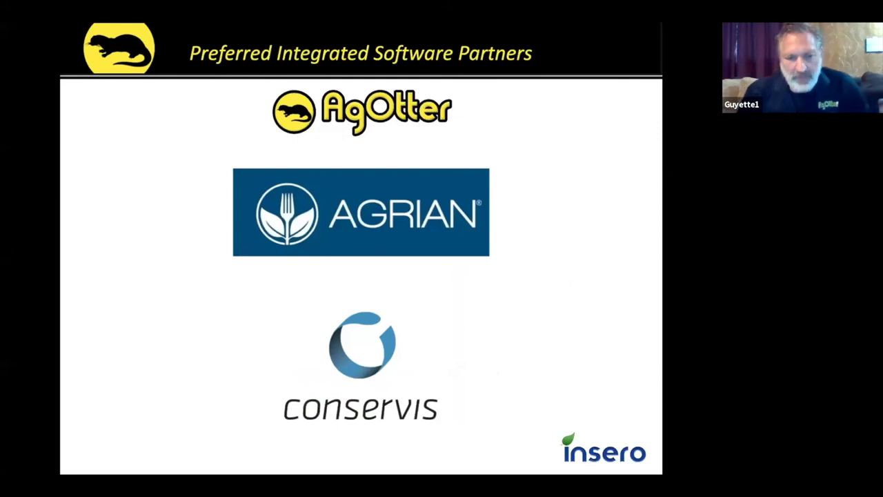